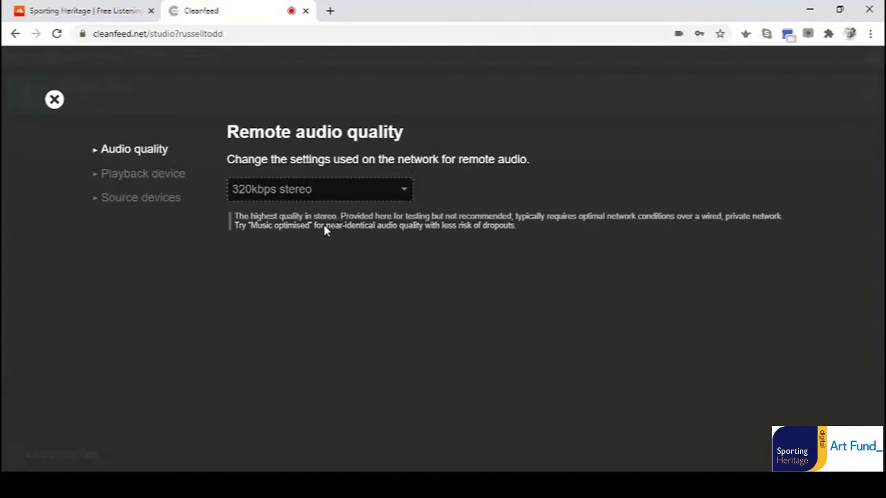
Set remote audio quality to Speech optimised, check the playback speakers, and close the settings.
{"action": "left_click", "coordinate": [325, 229]}
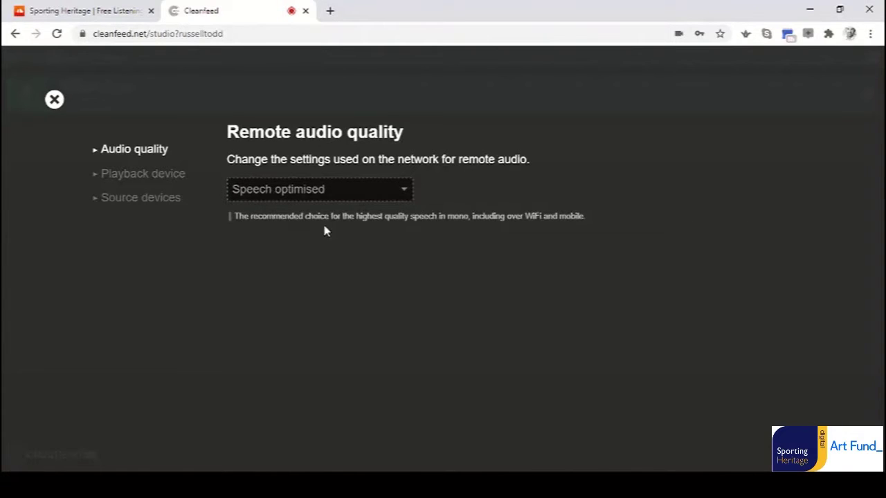
{"action": "left_click", "coordinate": [143, 177]}
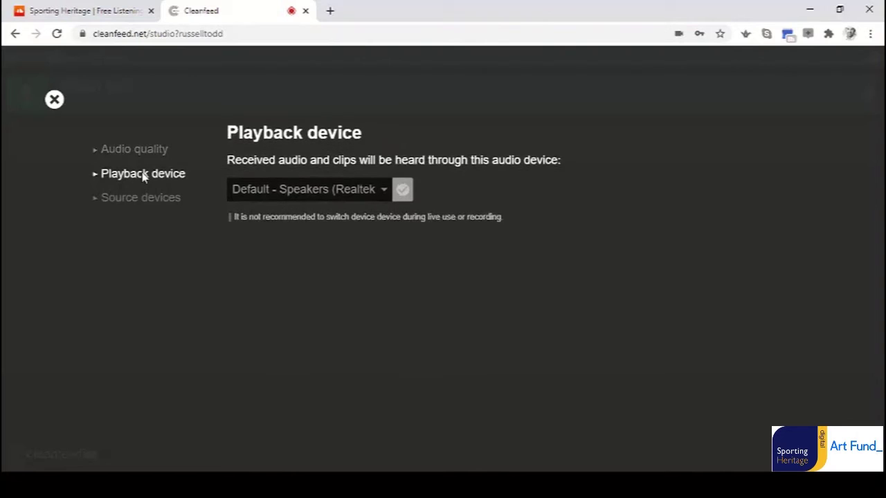
{"action": "left_click", "coordinate": [307, 191]}
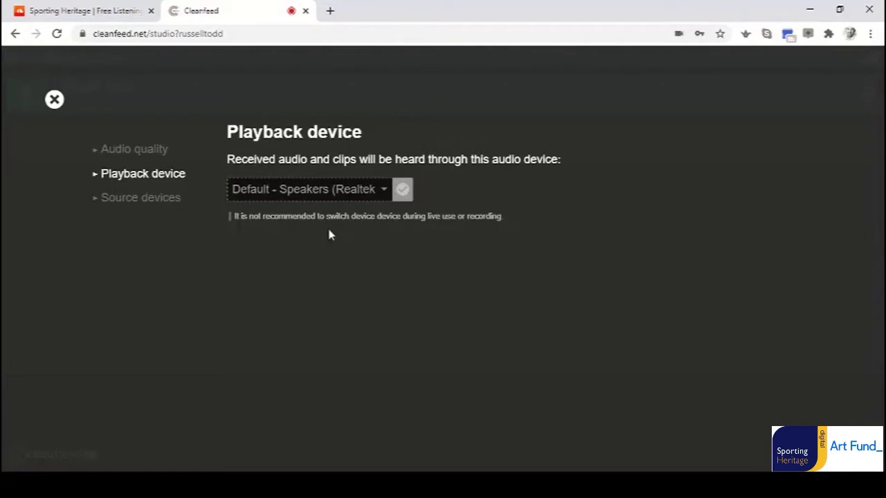
{"action": "left_click", "coordinate": [55, 98]}
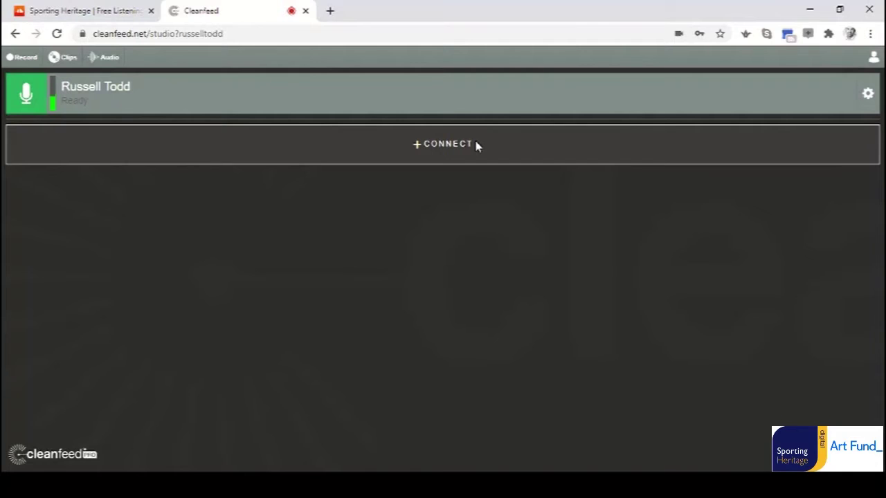
Start a guest invite and enter the guest's name and e-mail address.
{"action": "left_click", "coordinate": [476, 145]}
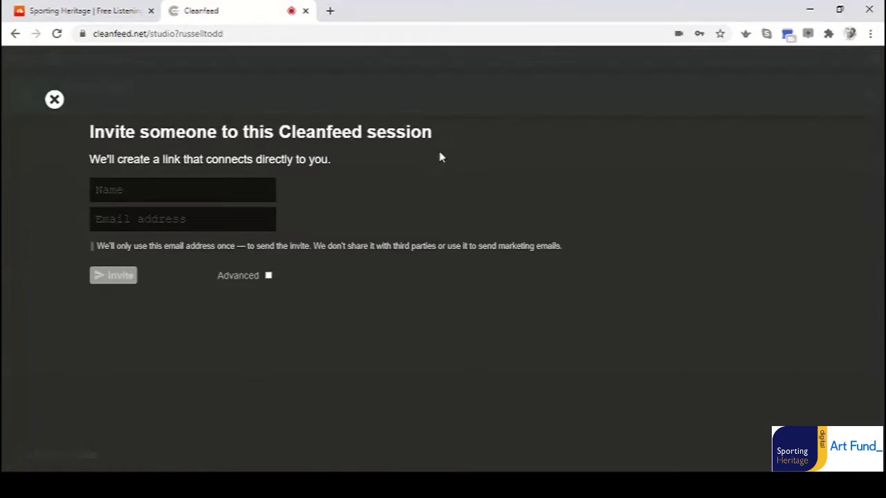
{"action": "left_click", "coordinate": [139, 189]}
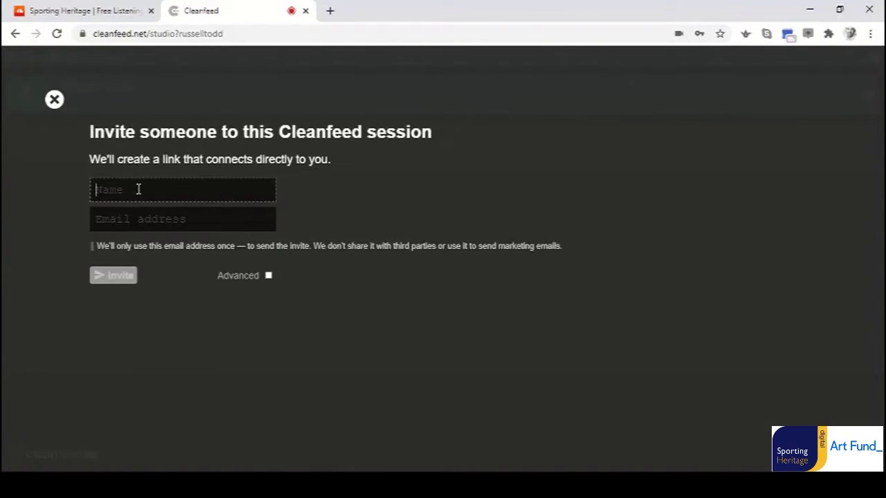
{"action": "left_click", "coordinate": [124, 220]}
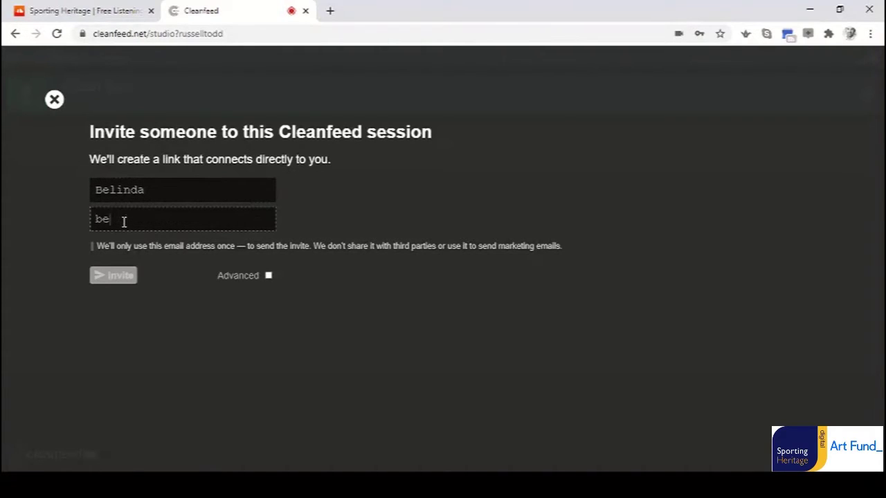
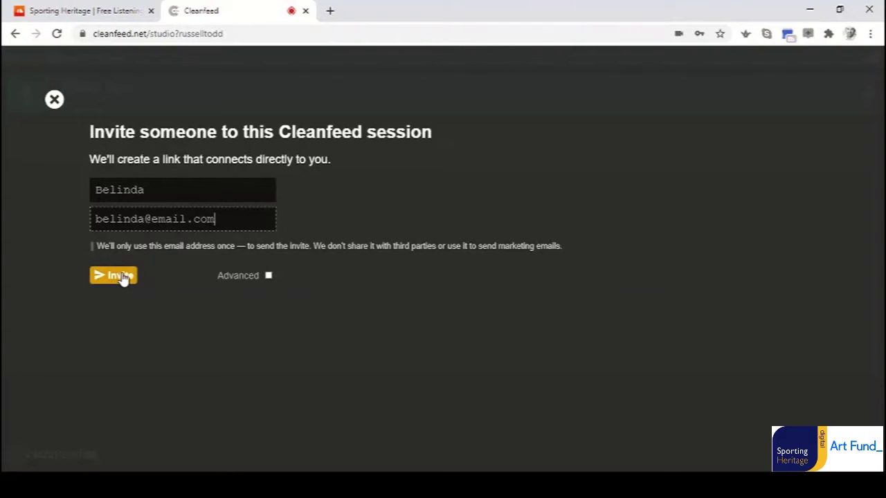
Under Advanced, choose I'll share the link myself and generate the invite link.
{"action": "left_click", "coordinate": [268, 277]}
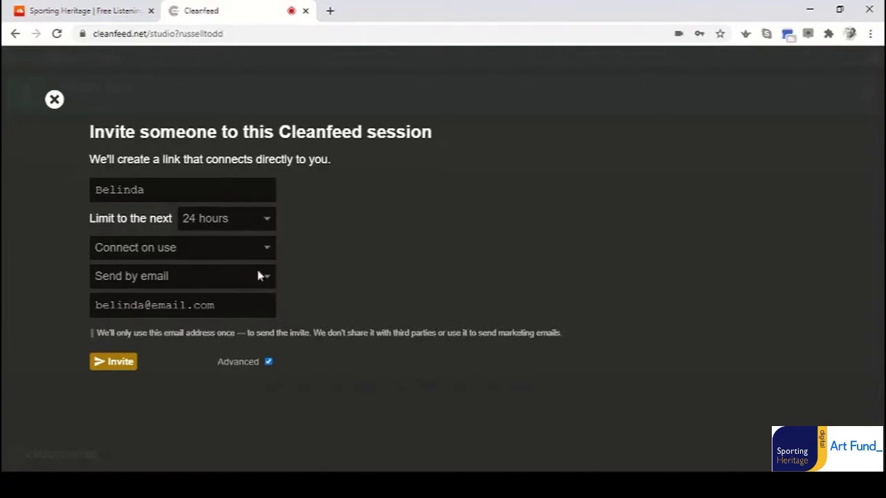
{"action": "left_click", "coordinate": [159, 278]}
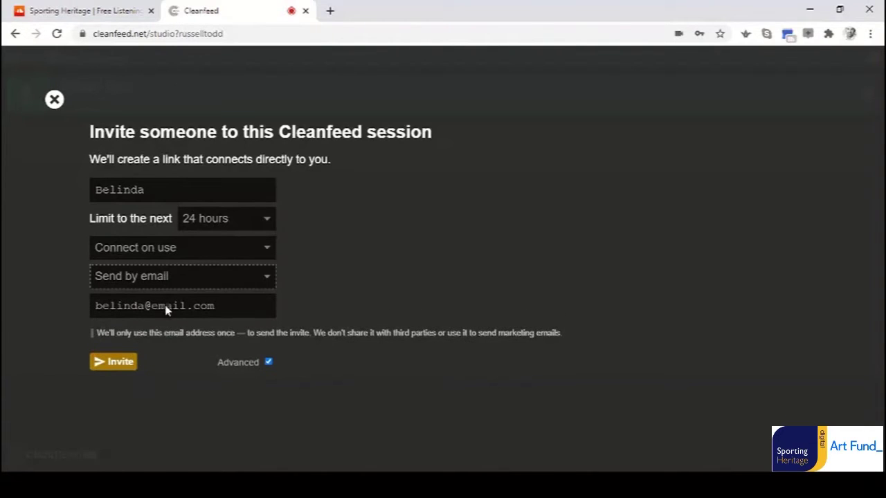
{"action": "left_click", "coordinate": [166, 310]}
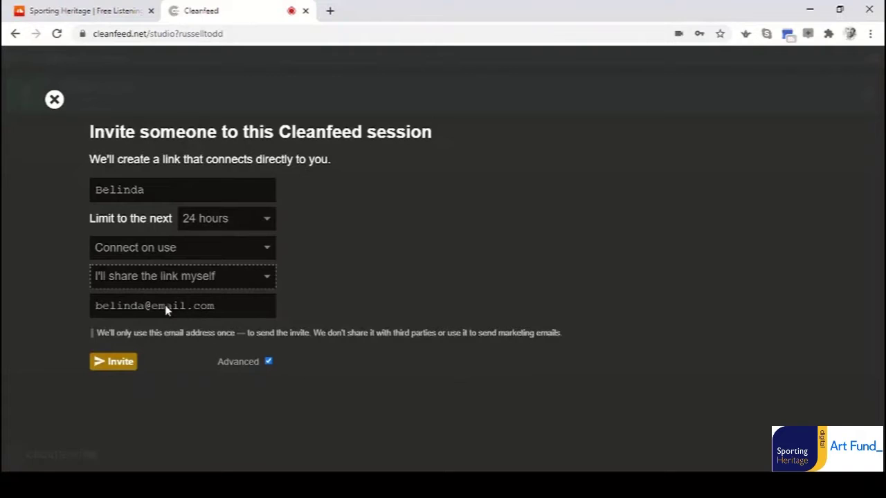
{"action": "left_click", "coordinate": [224, 248]}
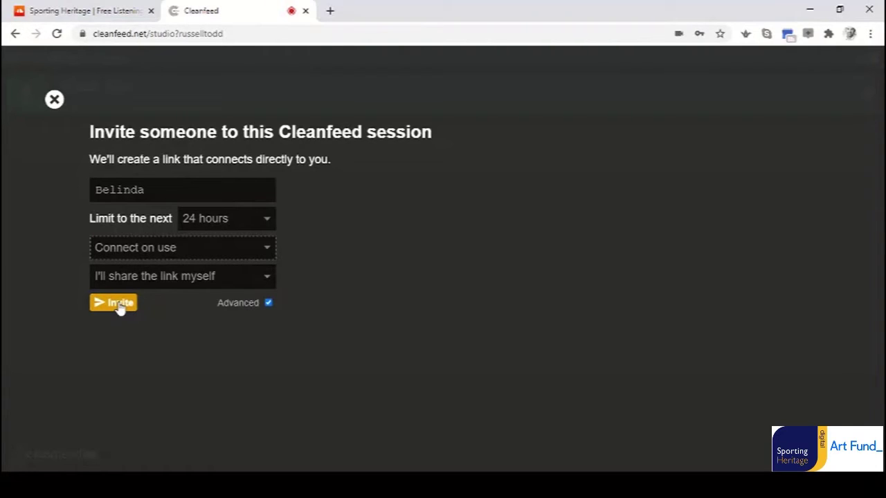
{"action": "left_click", "coordinate": [119, 306]}
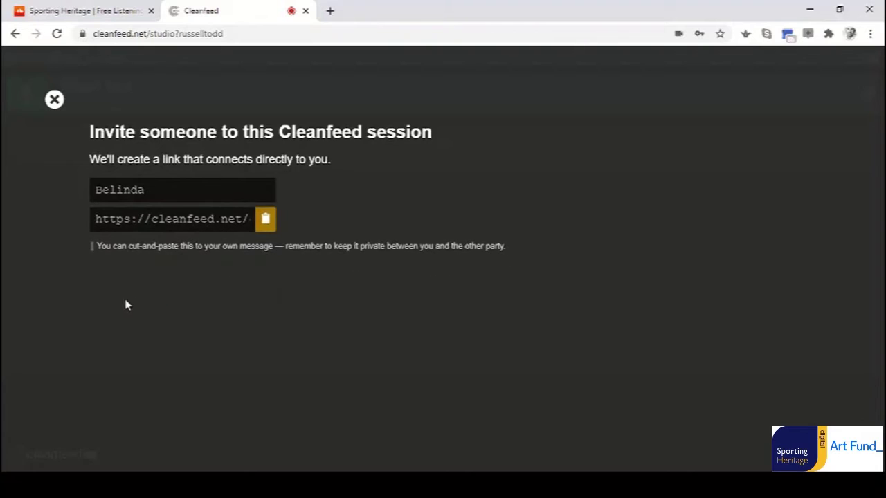
Copy the guest's invite link to the clipboard and close the invite dialog.
{"action": "left_click", "coordinate": [266, 222]}
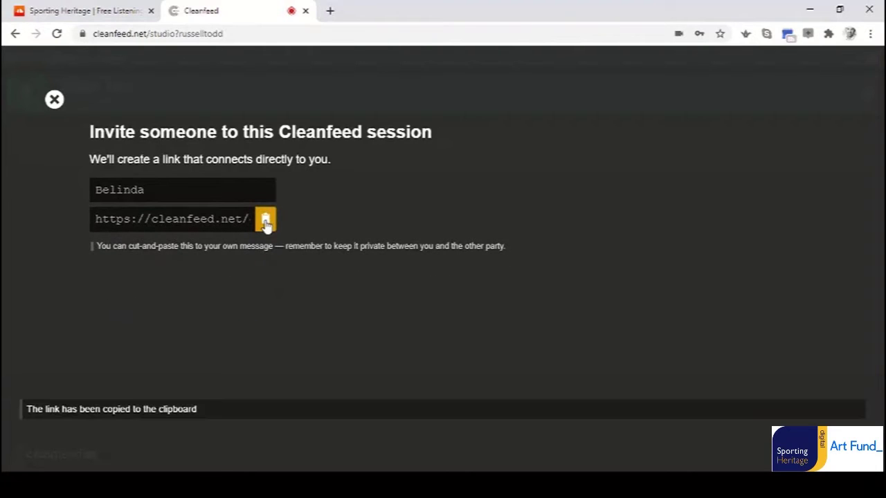
{"action": "left_click", "coordinate": [54, 99]}
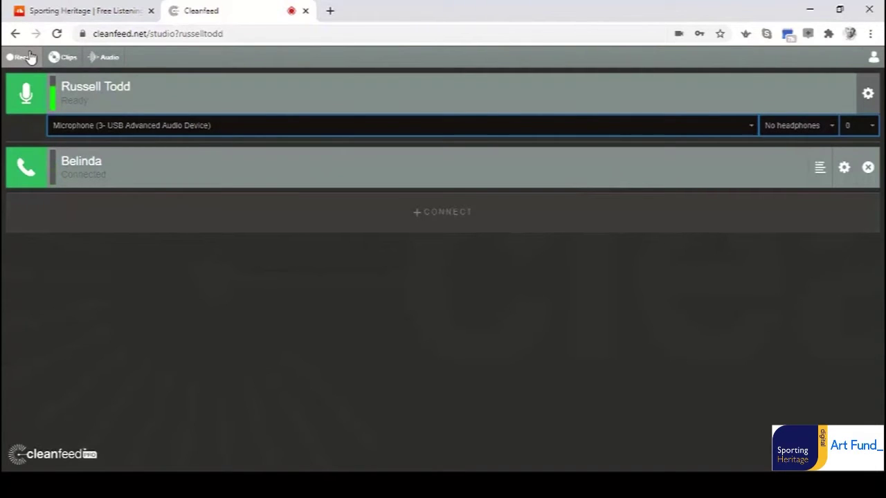
Name the new recording 'Your Sporting Story demo' with Add day & time to file name left ticked.
{"action": "left_click", "coordinate": [28, 57]}
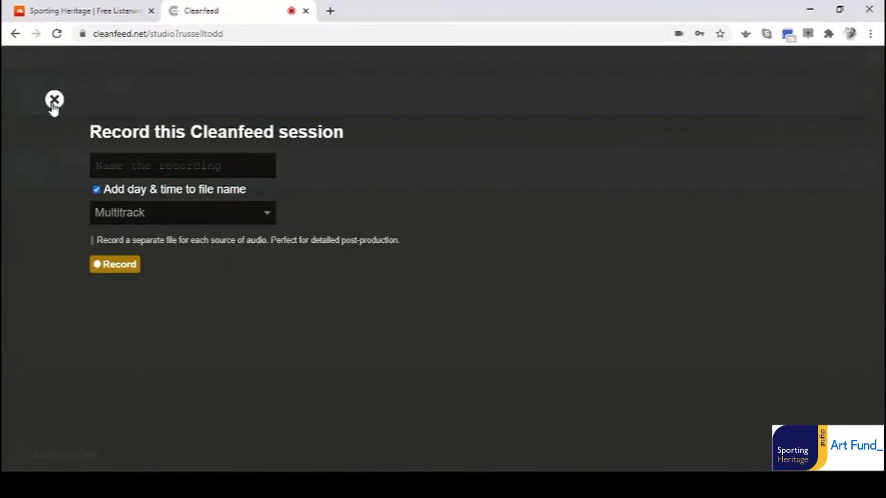
{"action": "left_click", "coordinate": [160, 167]}
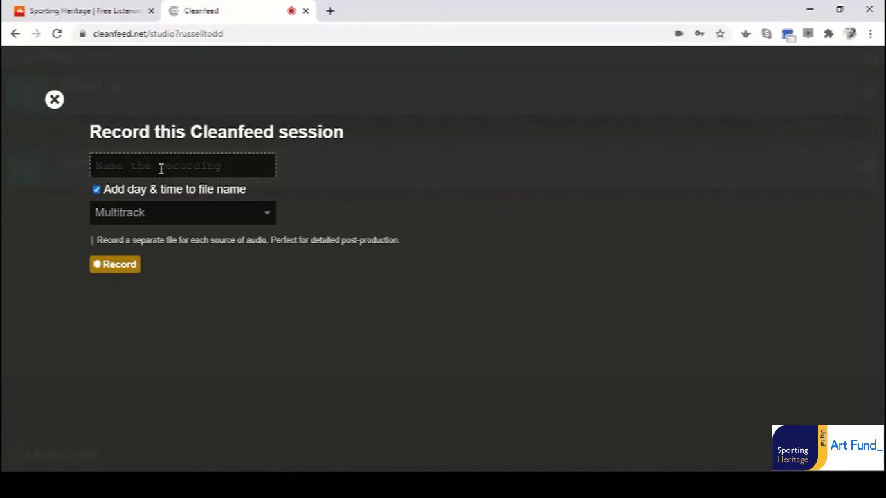
{"action": "type", "text": "Your Spor"}
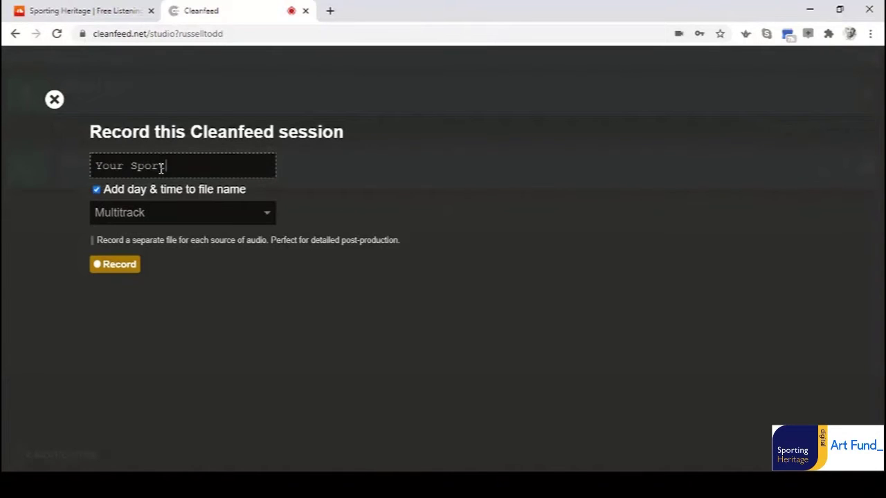
{"action": "type", "text": "ting Story dem"}
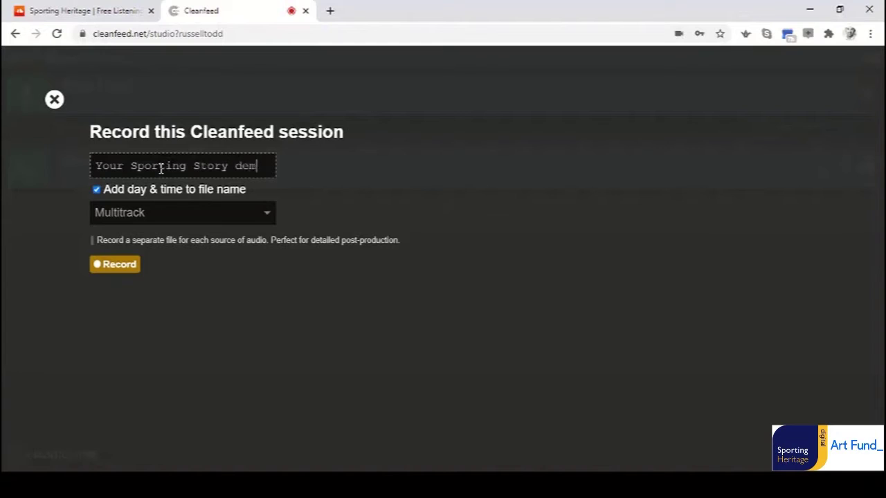
{"action": "type", "text": "o"}
{"action": "left_click", "coordinate": [97, 191]}
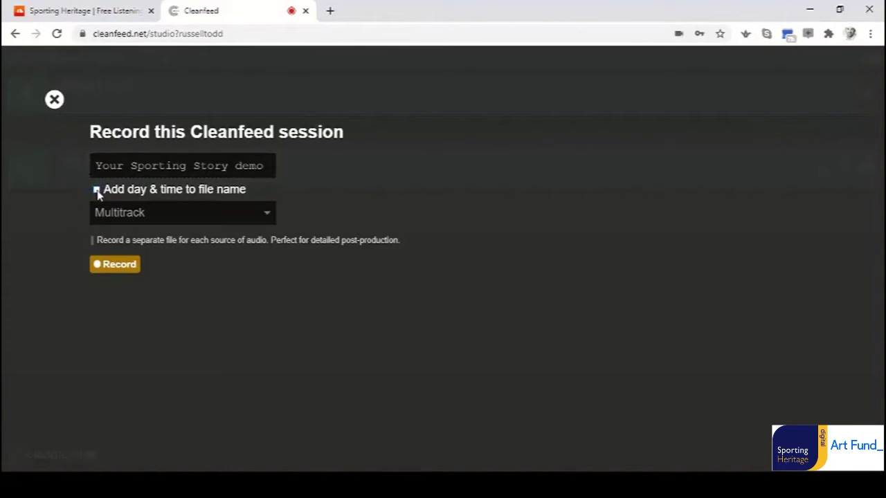
{"action": "left_click", "coordinate": [97, 191]}
Step through Everyone, Guests only and My audio only, settle on Multitrack, and start recording.
{"action": "left_click", "coordinate": [128, 215]}
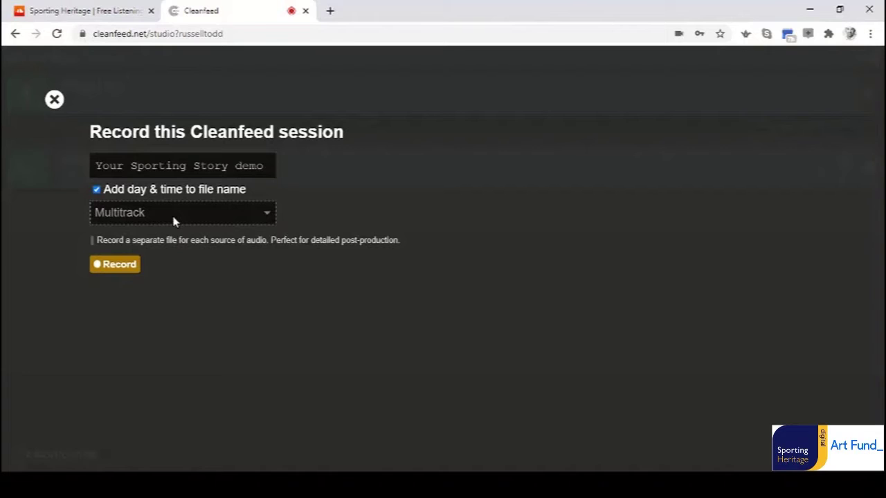
{"action": "key", "text": "Up"}
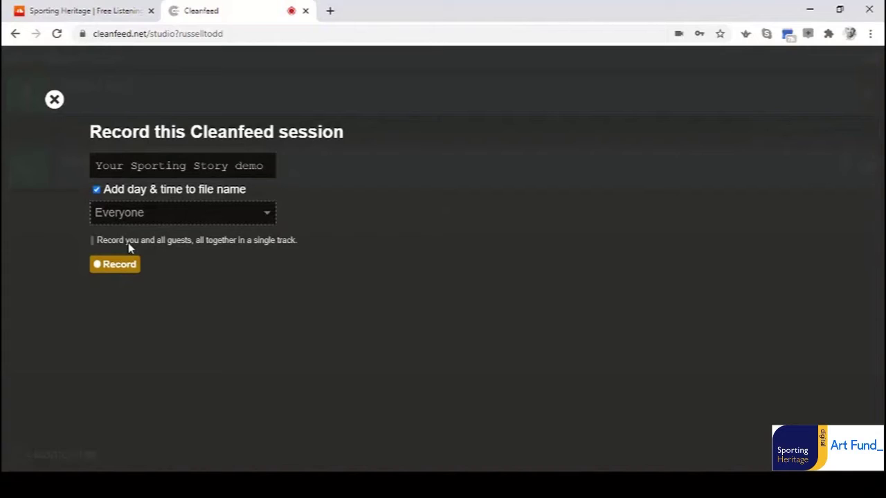
{"action": "key", "text": "Down"}
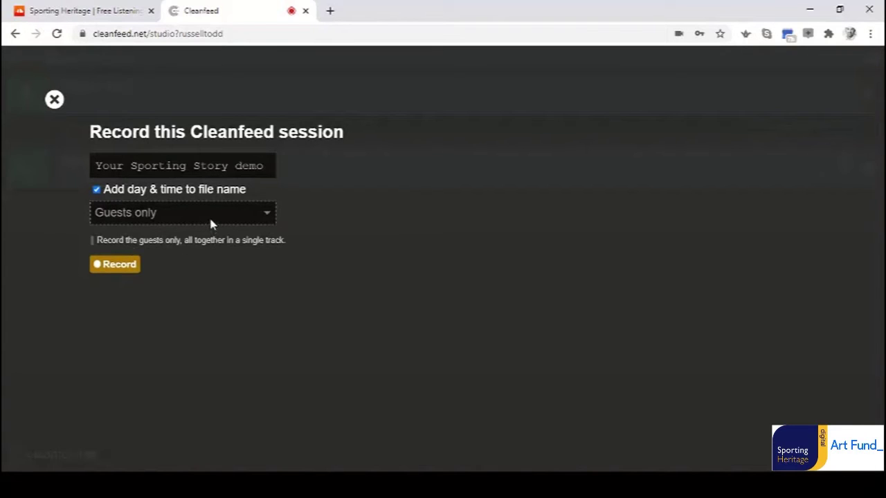
{"action": "key", "text": "Down"}
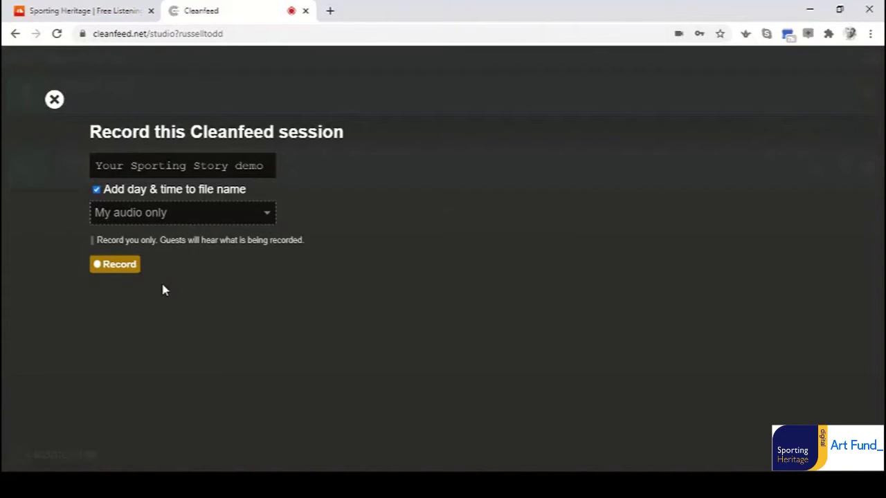
{"action": "key", "text": "Down"}
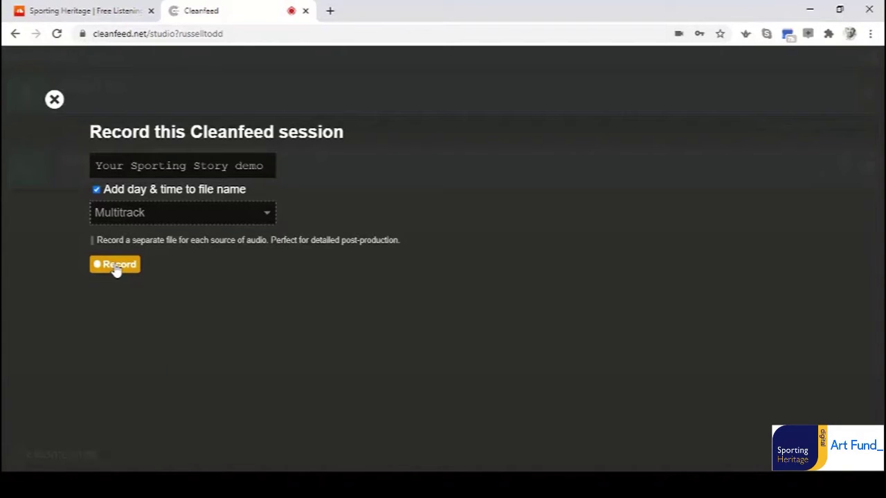
{"action": "left_click", "coordinate": [115, 266]}
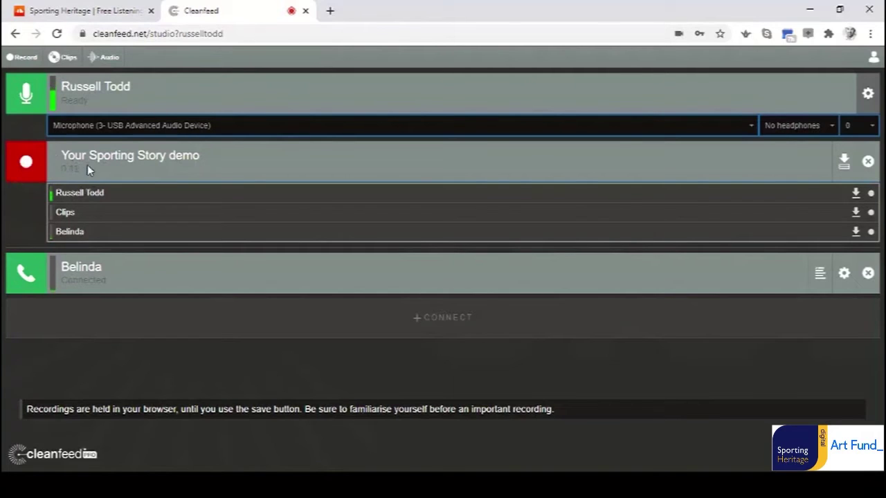
Toggle the recording's pause and show the guest's connection log with round trip and jitter stats.
{"action": "key", "text": "space"}
{"action": "key", "text": "space"}
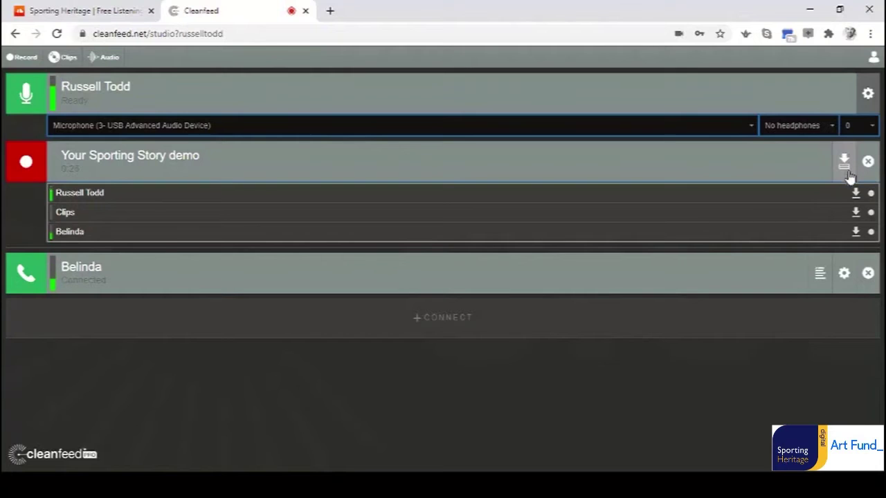
{"action": "left_click", "coordinate": [819, 274]}
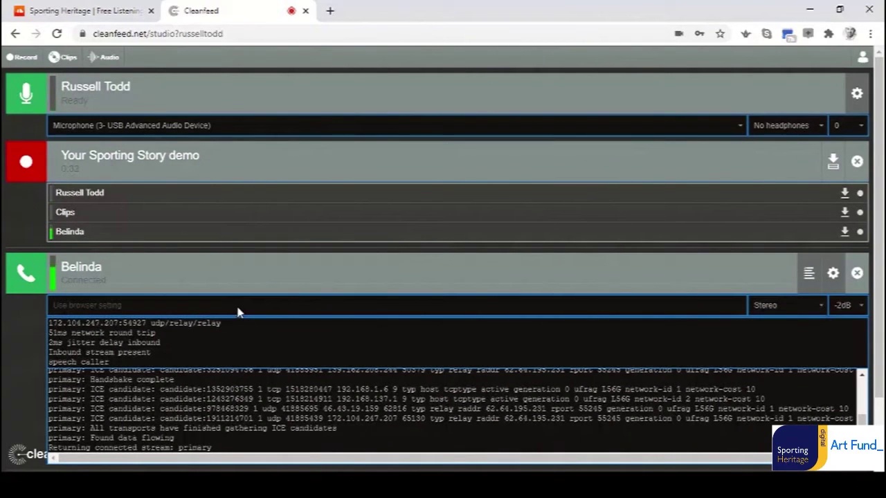
{"action": "left_click", "coordinate": [850, 305]}
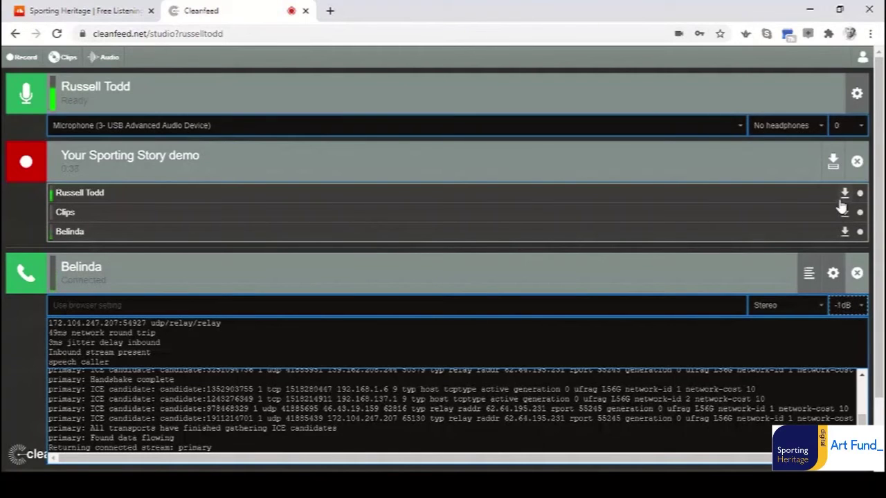
{"action": "left_click", "coordinate": [857, 308]}
{"action": "key", "text": "Down"}
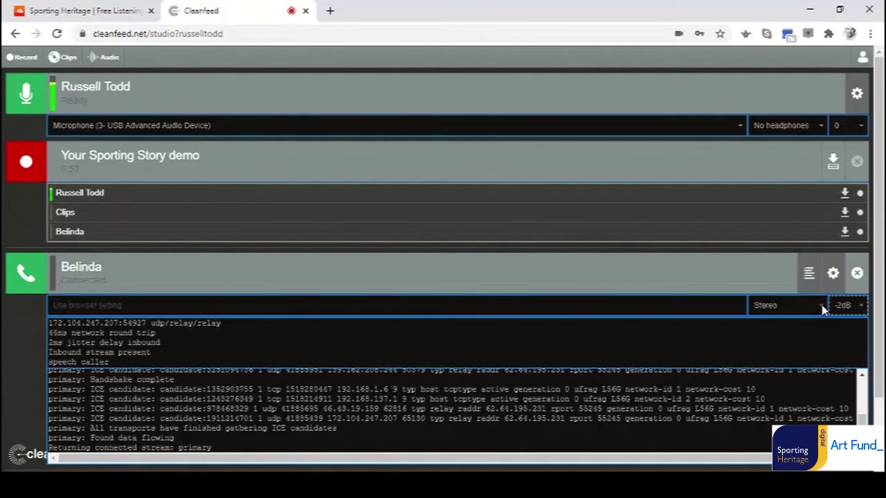
{"action": "left_click", "coordinate": [824, 309]}
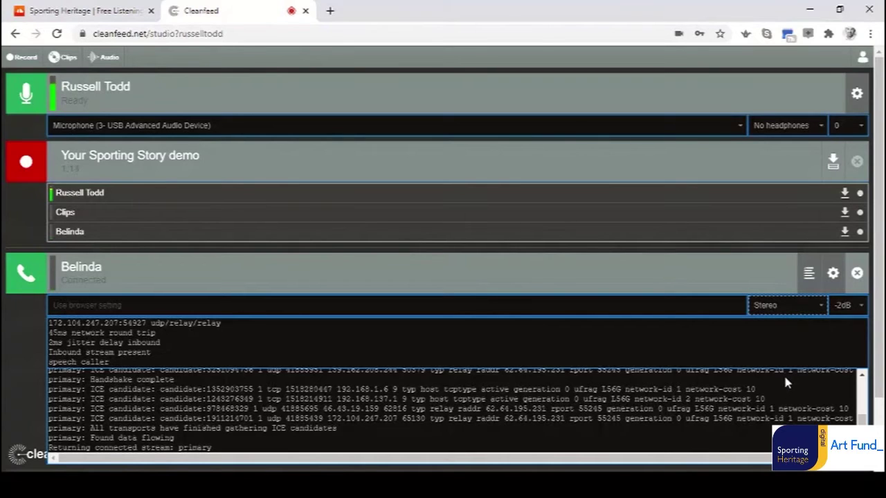
{"action": "key", "text": "Up"}
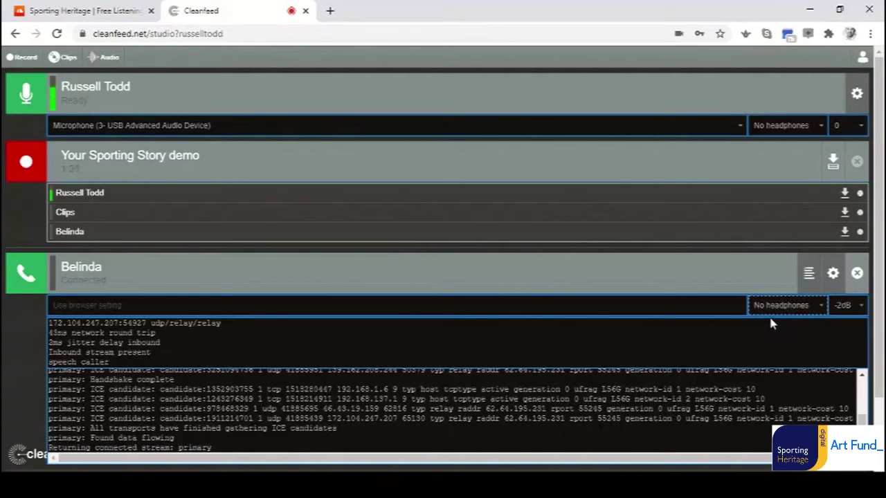
{"action": "key", "text": "Down"}
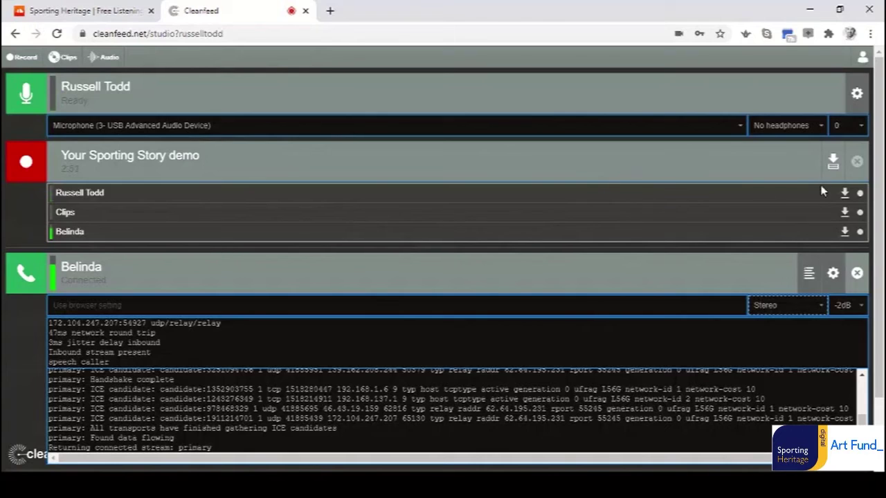
{"action": "left_click", "coordinate": [832, 163]}
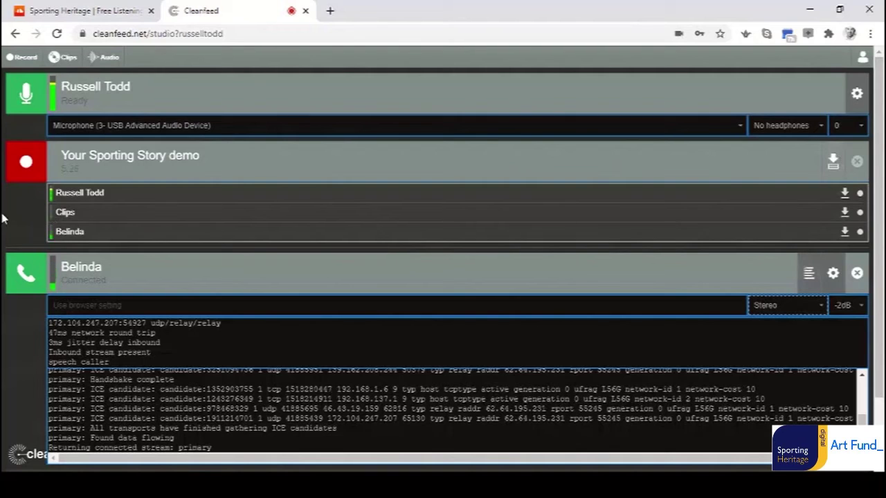
{"action": "left_click", "coordinate": [147, 274]}
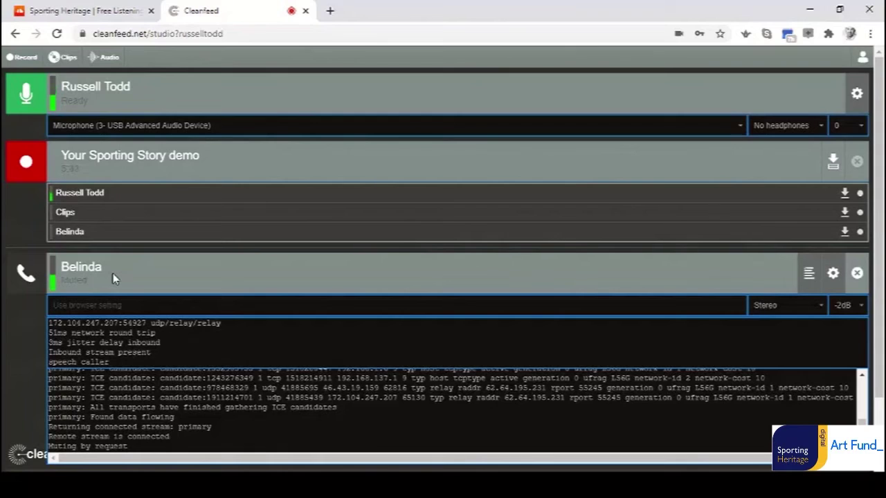
{"action": "left_click", "coordinate": [114, 278]}
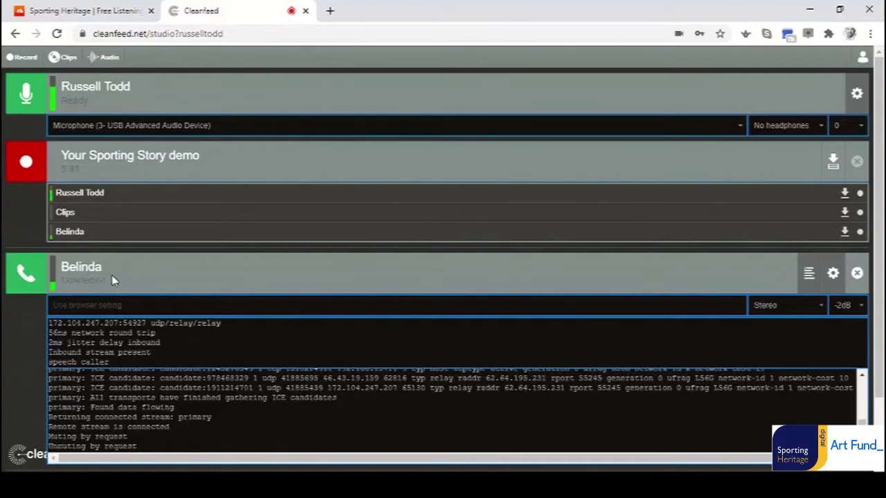
Hide the guest's connection statistics, then disconnect the guest and confirm.
{"action": "left_click", "coordinate": [809, 274]}
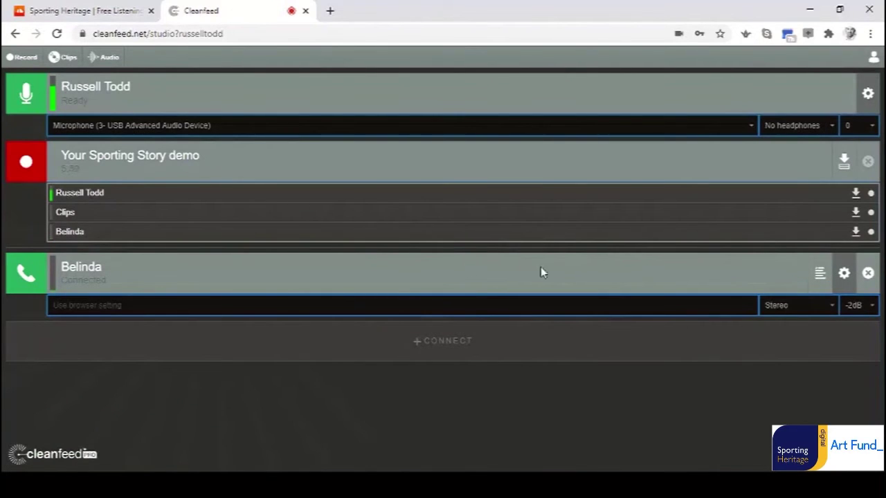
{"action": "left_click", "coordinate": [869, 275]}
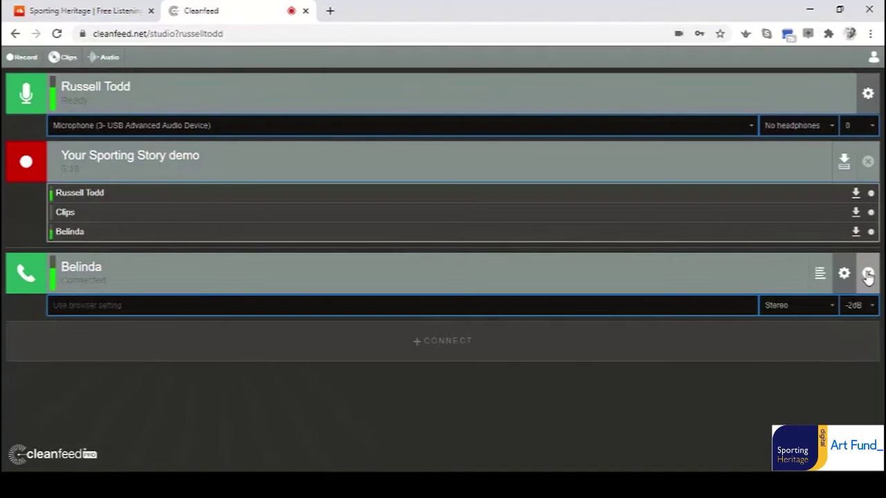
{"action": "left_click", "coordinate": [868, 276]}
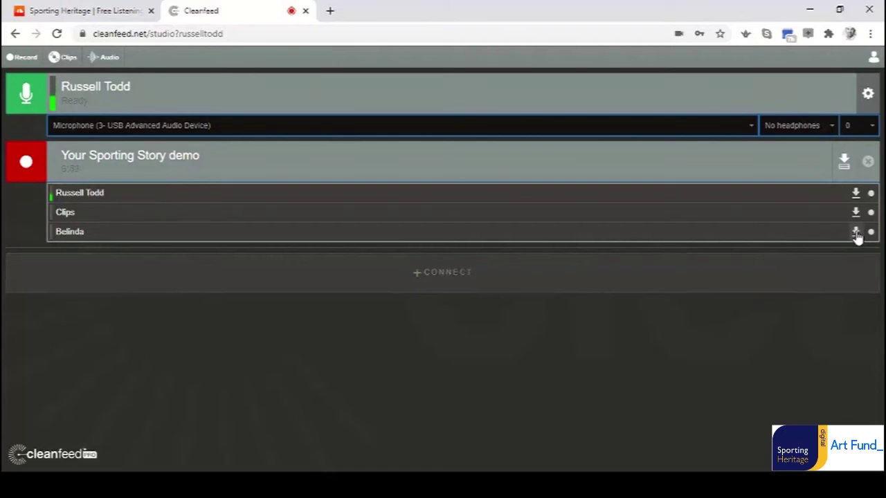
Download all tracks of the 6:58 Your Sporting Story demo recording as a zip.
{"action": "left_click", "coordinate": [844, 158]}
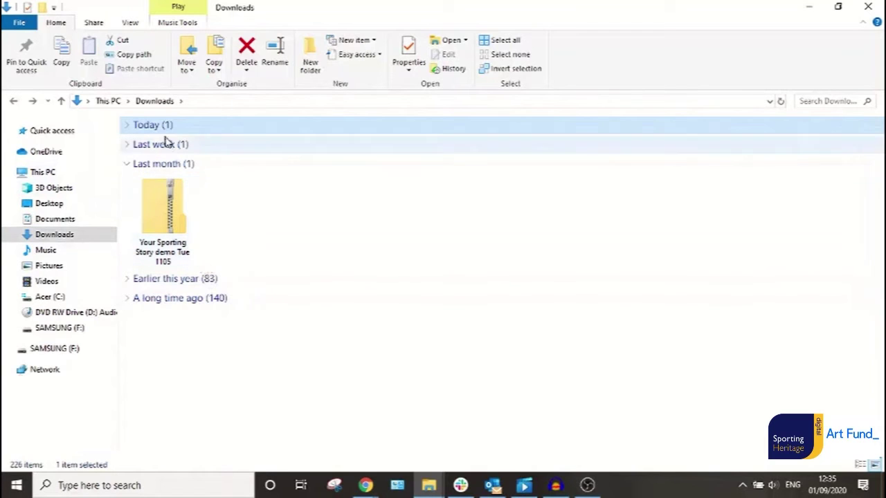
Open the 'Your Sporting Story demo Tue 1105' folder under Today, then switch to Audacity.
{"action": "left_click", "coordinate": [128, 126]}
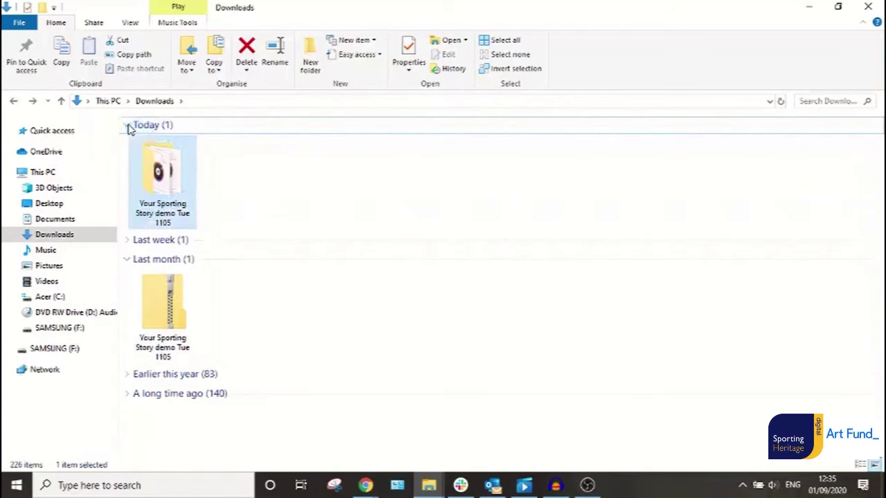
{"action": "double_click", "coordinate": [162, 194]}
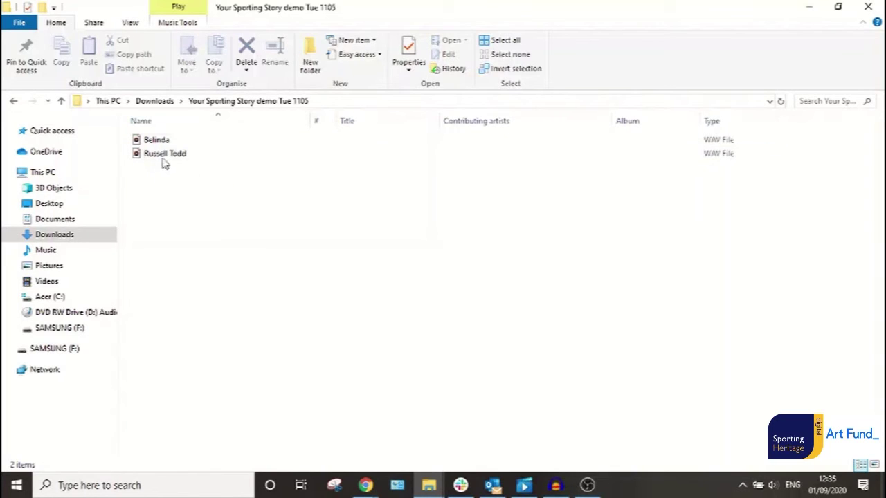
{"action": "left_click", "coordinate": [555, 485]}
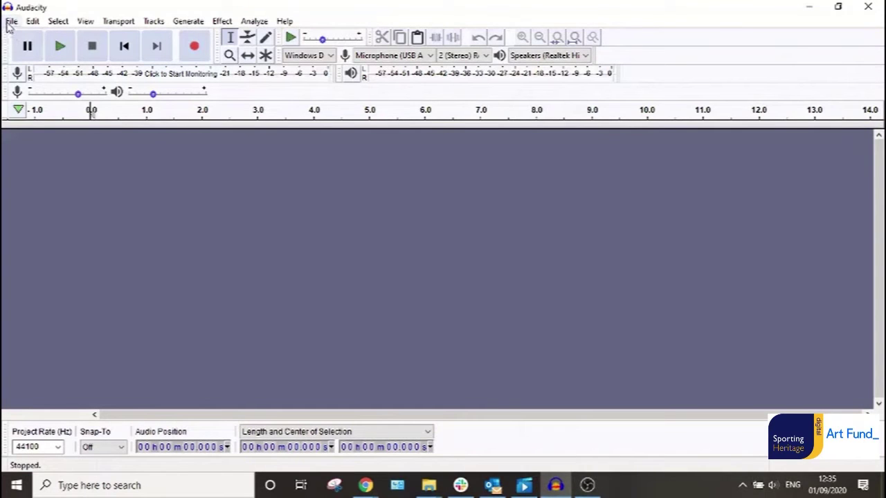
{"action": "left_click", "coordinate": [221, 21]}
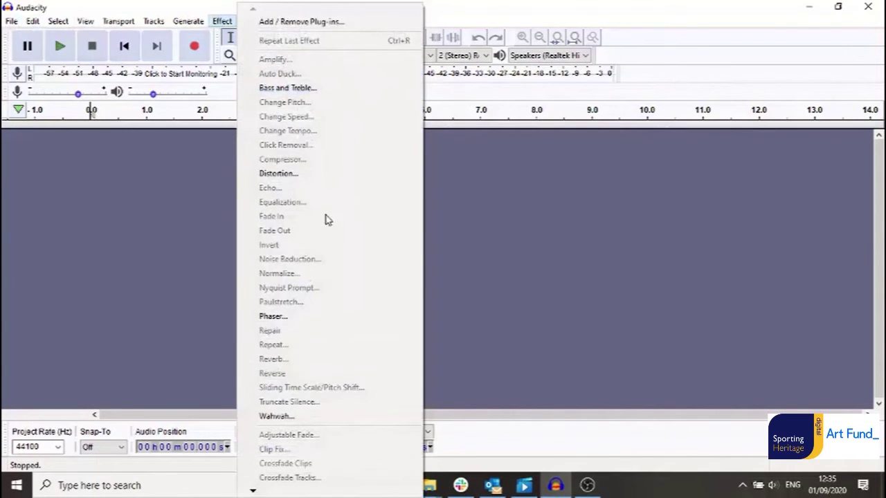
{"action": "left_click", "coordinate": [84, 20]}
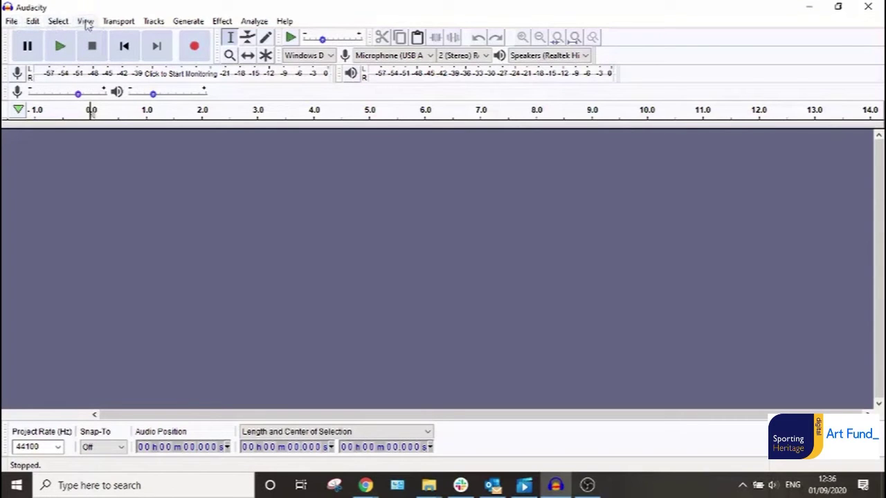
{"action": "left_click", "coordinate": [12, 22]}
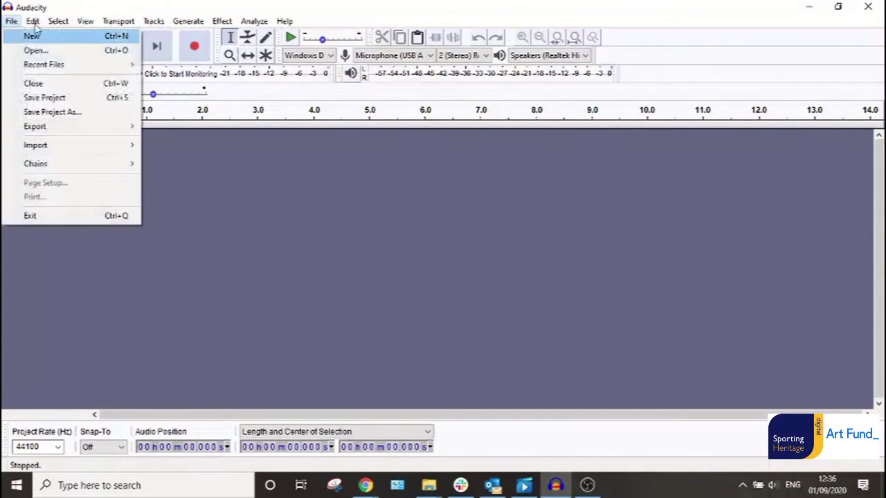
{"action": "mouse_move", "coordinate": [34, 22]}
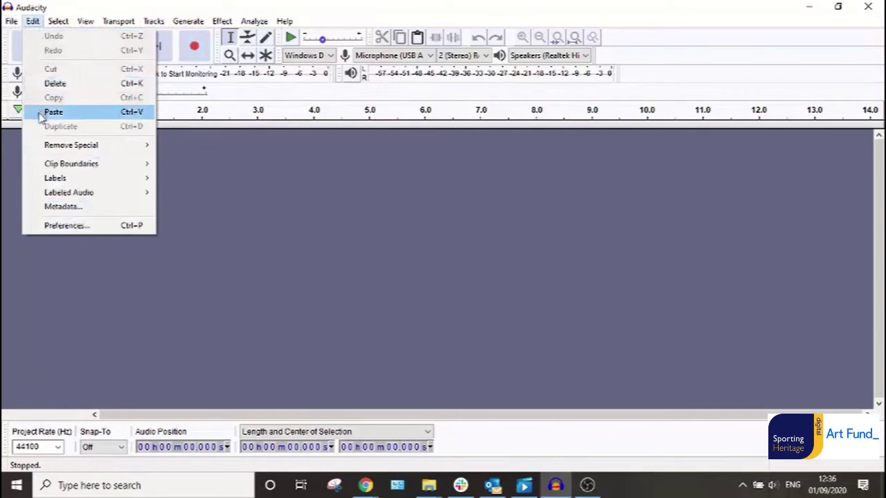
{"action": "left_click", "coordinate": [200, 179]}
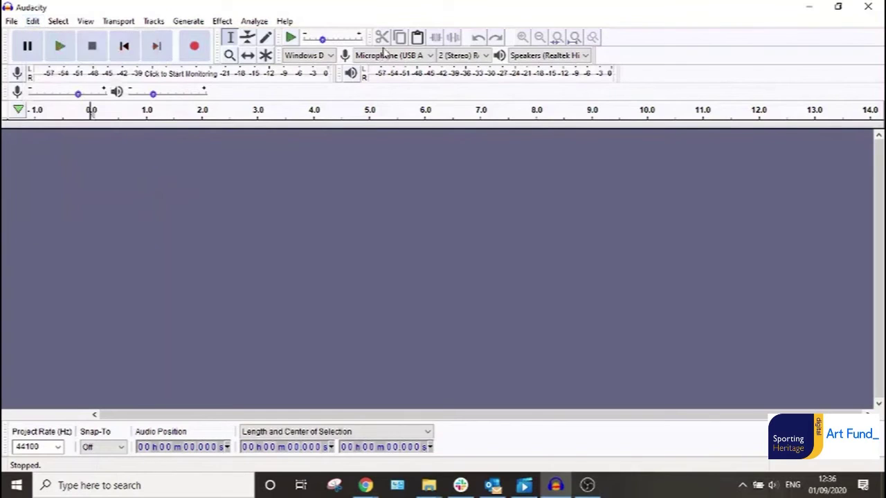
{"action": "left_click", "coordinate": [429, 56]}
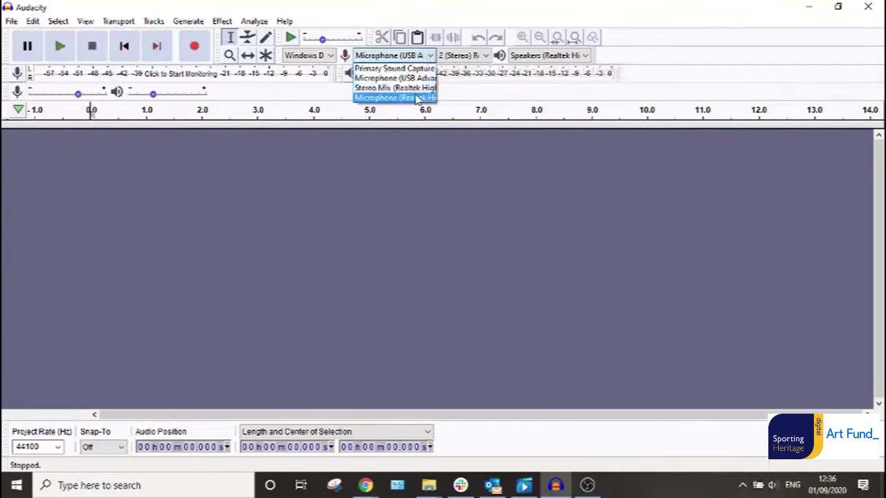
{"action": "left_click", "coordinate": [416, 78]}
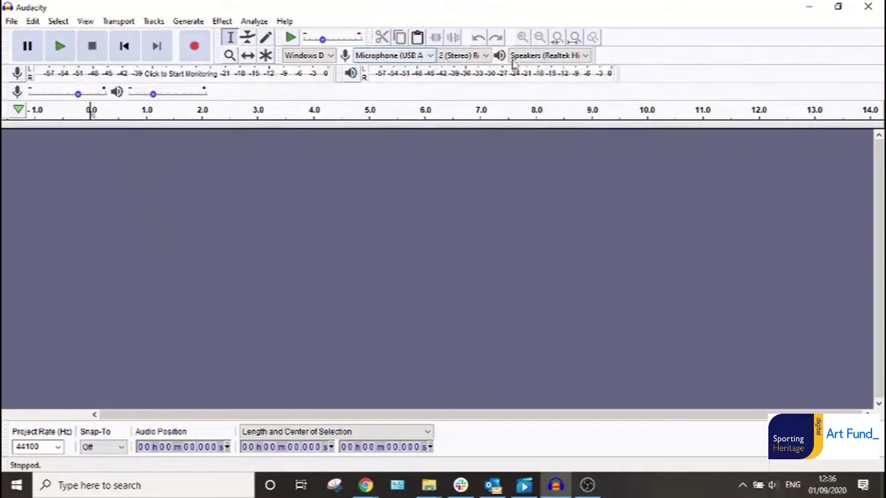
{"action": "left_click", "coordinate": [550, 56]}
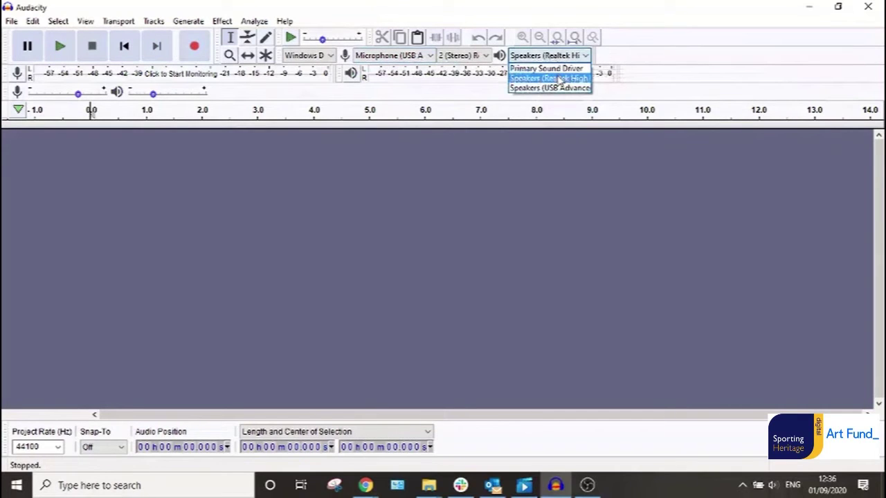
{"action": "left_click", "coordinate": [560, 79]}
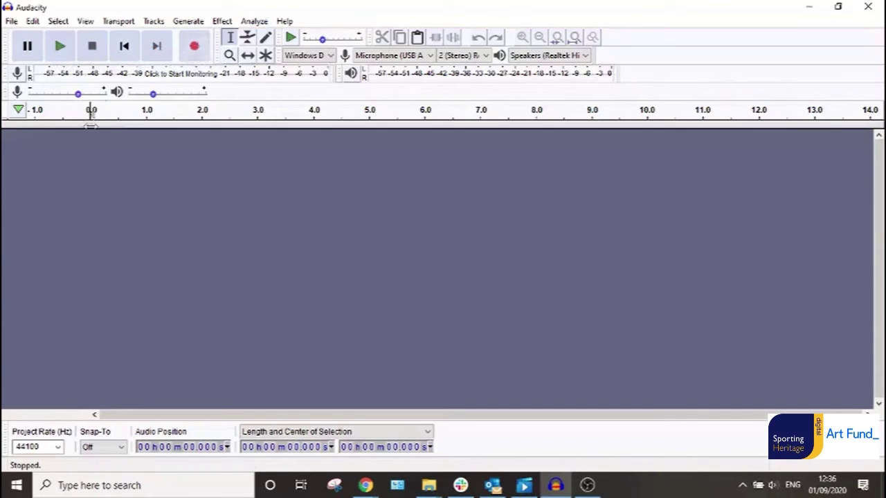
Drag both downloaded WAV recordings into Audacity as two 48000 Hz mono tracks, then minimise Explorer.
{"action": "mouse_move", "coordinate": [430, 485]}
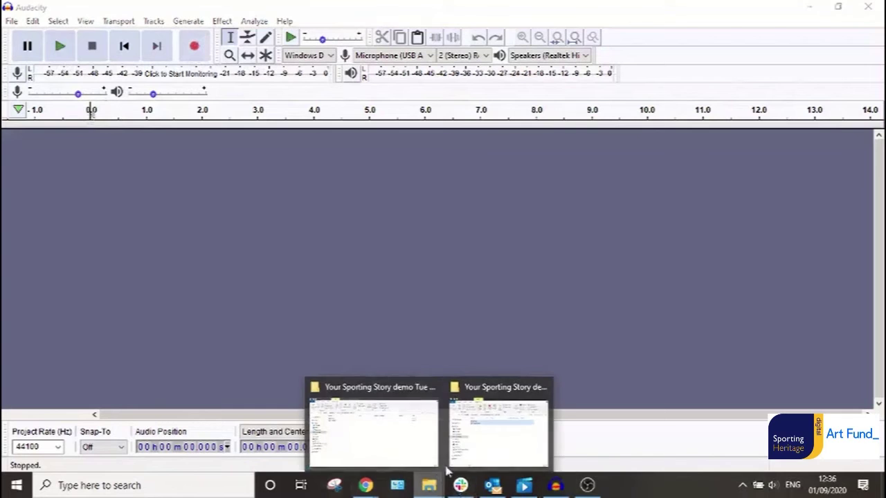
{"action": "left_click", "coordinate": [463, 400]}
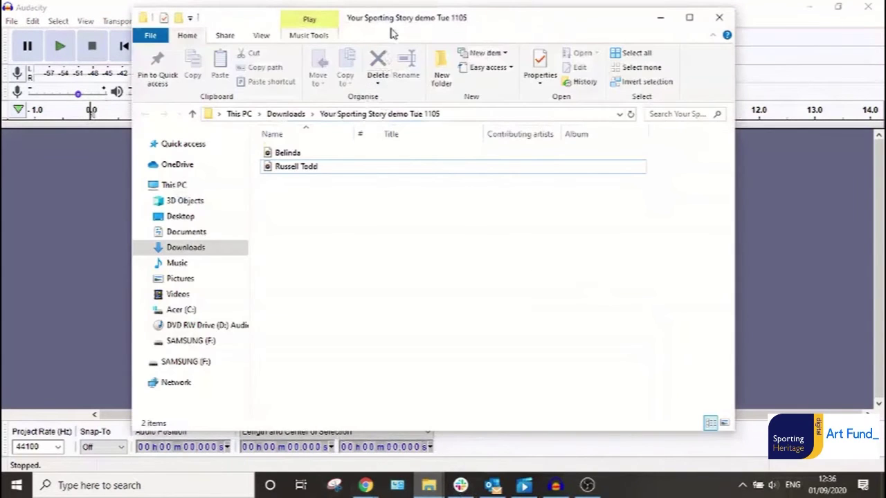
{"action": "left_click_drag", "start_coordinate": [392, 30], "coordinate": [633, 51]}
{"action": "left_click", "coordinate": [543, 185]}
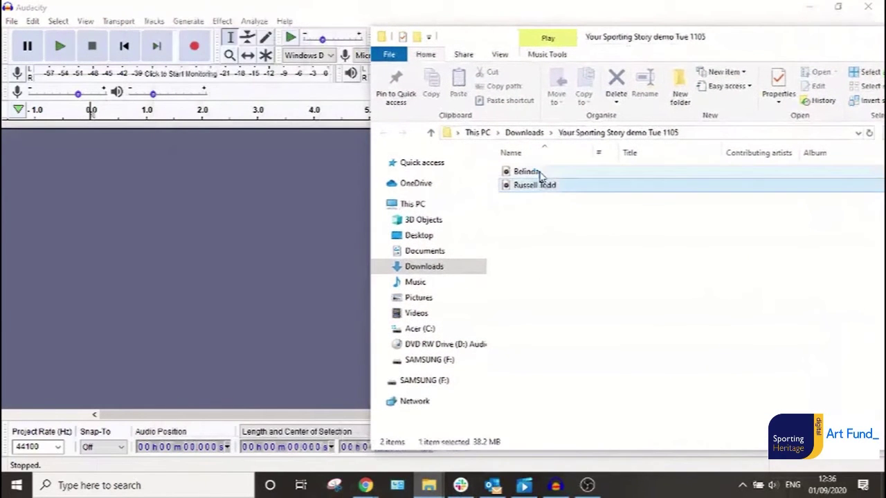
{"action": "left_click", "coordinate": [542, 173], "text": "shift"}
{"action": "left_click_drag", "start_coordinate": [543, 174], "coordinate": [220, 219]}
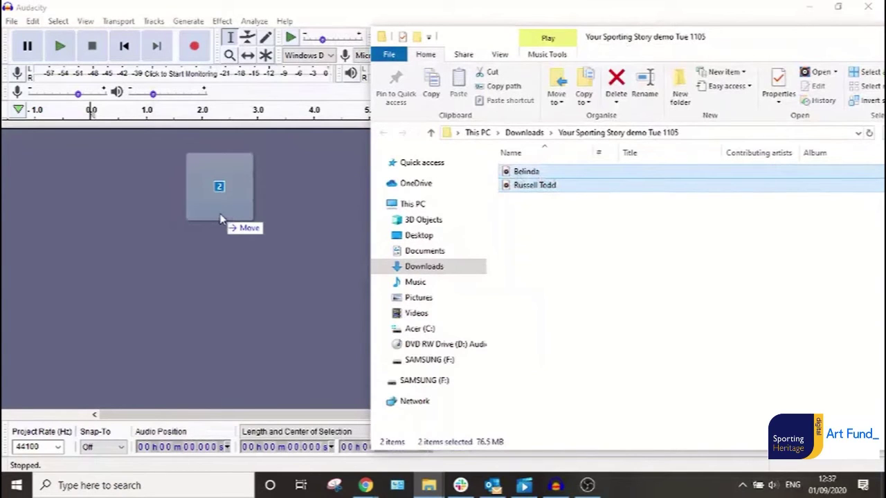
{"action": "left_click_drag", "start_coordinate": [220, 219], "coordinate": [221, 219]}
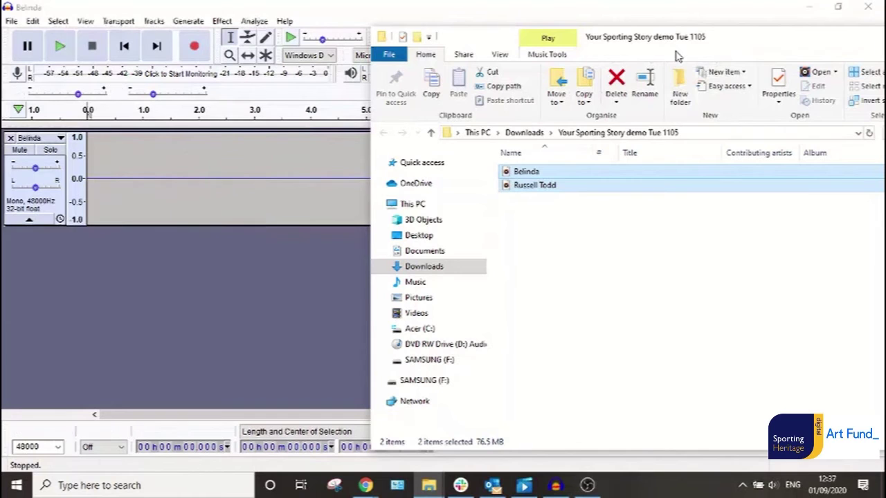
{"action": "left_click", "coordinate": [757, 41]}
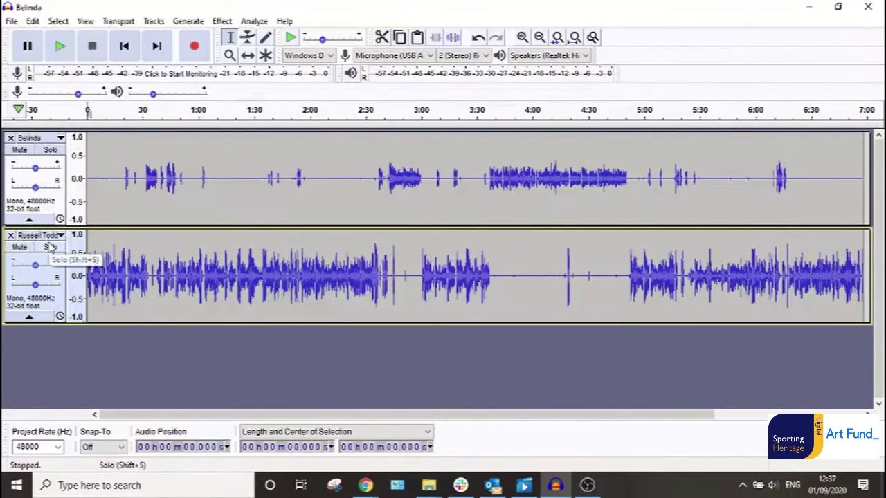
Set the upper track's gain to +2.0 dB and the lower track's gain to -3.0 dB.
{"action": "left_click", "coordinate": [39, 170]}
{"action": "left_click_drag", "start_coordinate": [39, 171], "coordinate": [39, 170]}
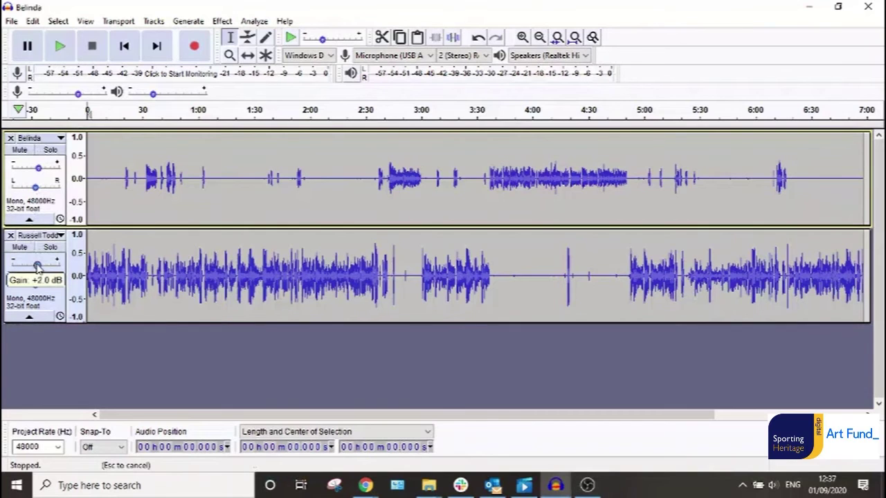
{"action": "left_click_drag", "start_coordinate": [38, 267], "coordinate": [35, 267]}
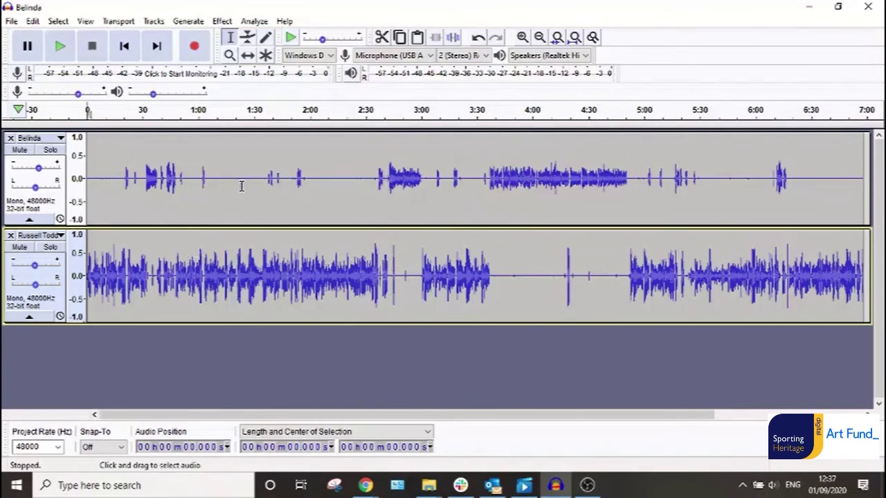
Play back the interview from about 0:37, then again from about 1:00.
{"action": "left_click", "coordinate": [156, 275]}
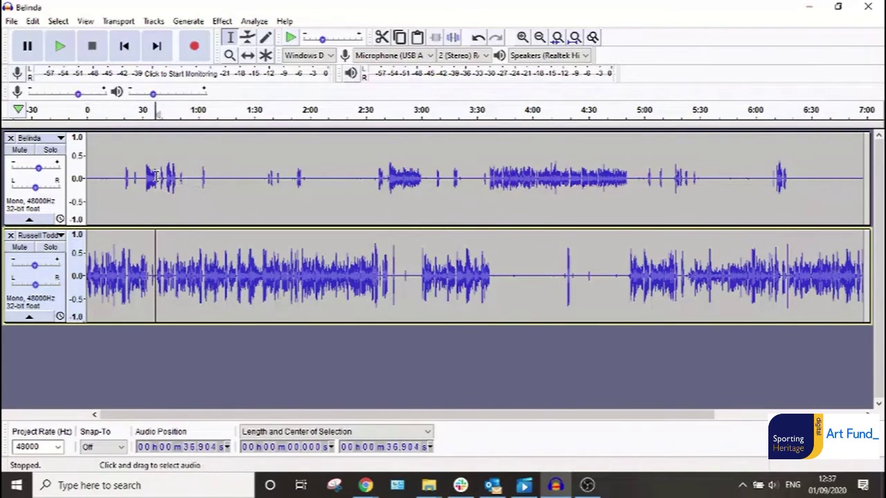
{"action": "key", "text": "space"}
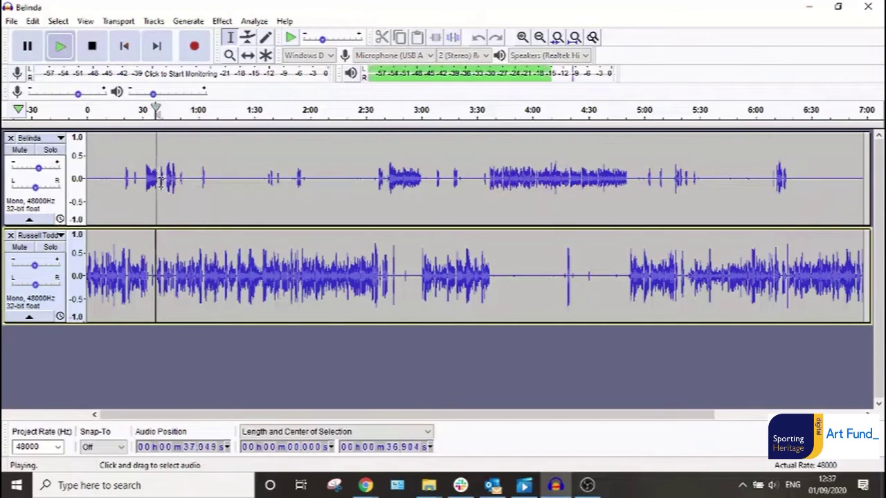
{"action": "key", "text": "space"}
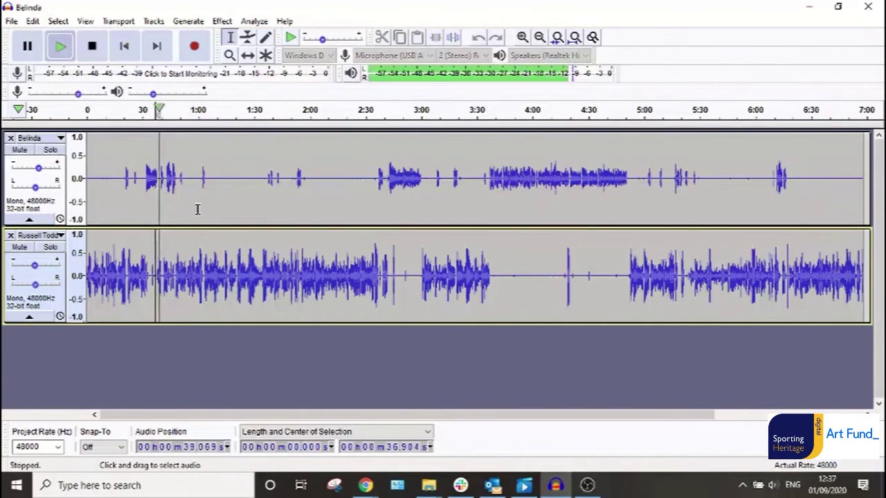
{"action": "left_click", "coordinate": [198, 194]}
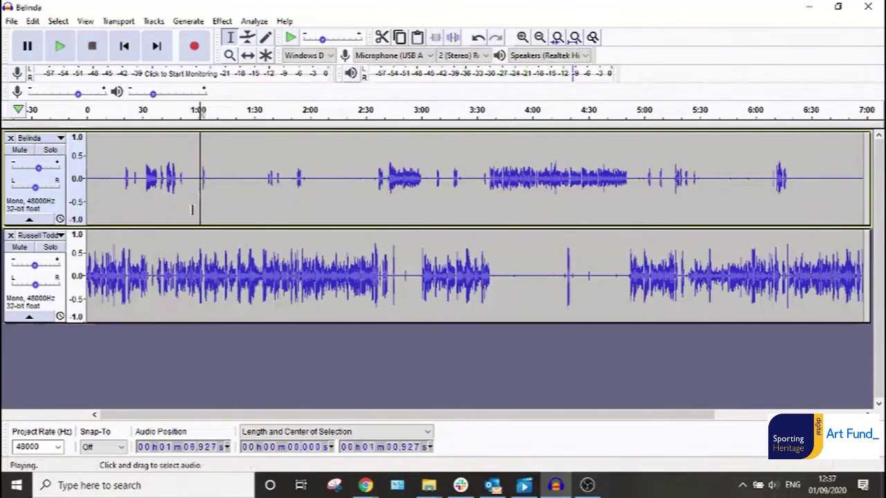
{"action": "key", "text": "space"}
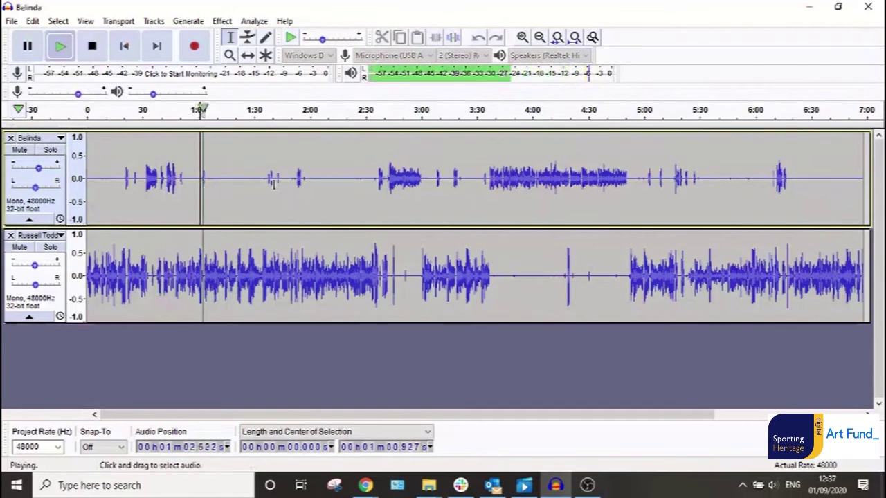
Play from 1:52, zoom in there, and set an edit point near 1:55 on the lower track.
{"action": "left_click", "coordinate": [296, 183]}
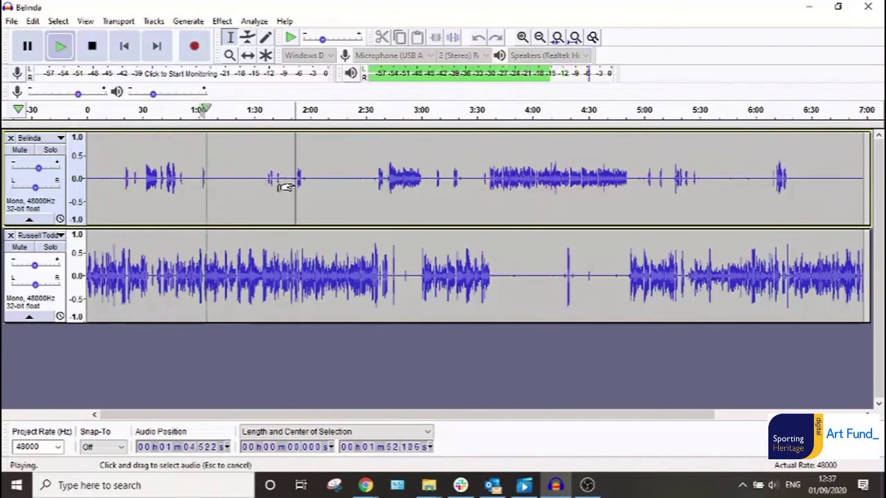
{"action": "key", "text": "space"}
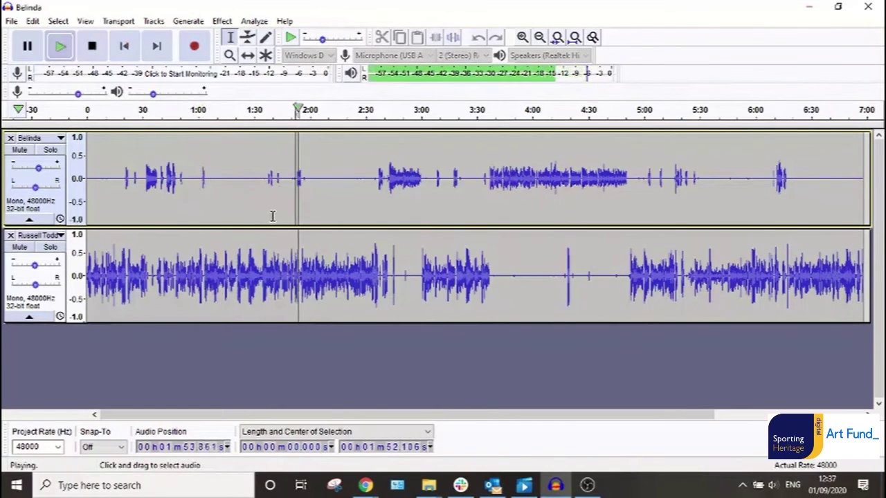
{"action": "key", "text": "ctrl+1"}
{"action": "key", "text": "ctrl+1"}
{"action": "key", "text": "ctrl+1"}
{"action": "key", "text": "ctrl+1"}
{"action": "key", "text": "ctrl+1"}
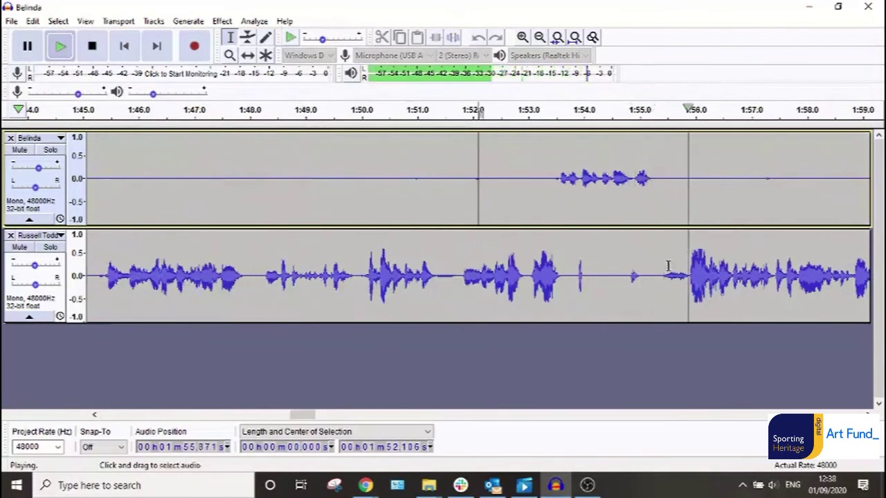
{"action": "key", "text": "space"}
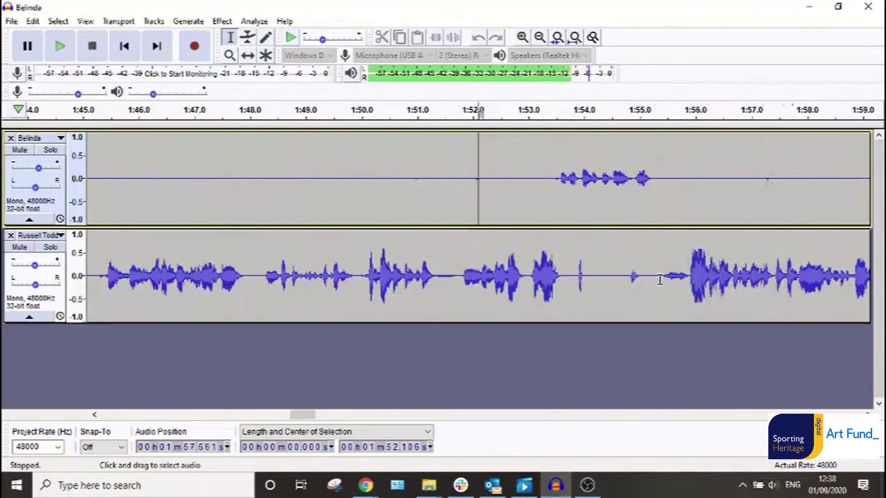
{"action": "left_click", "coordinate": [658, 277]}
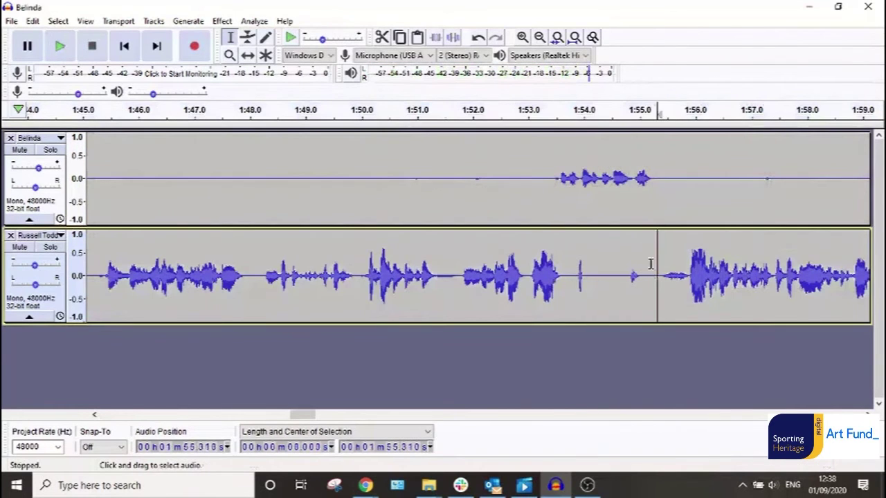
Turn Tracks > Sync-Lock Tracks off, then back on.
{"action": "left_click", "coordinate": [153, 22]}
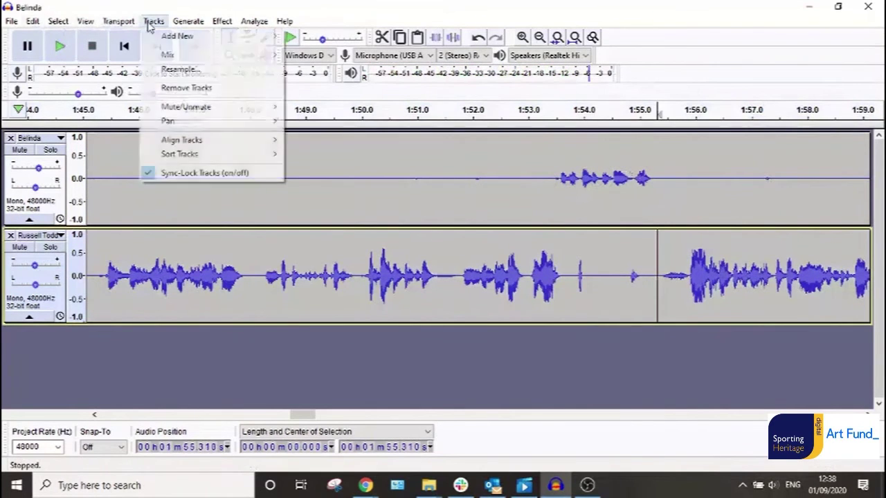
{"action": "left_click", "coordinate": [194, 173]}
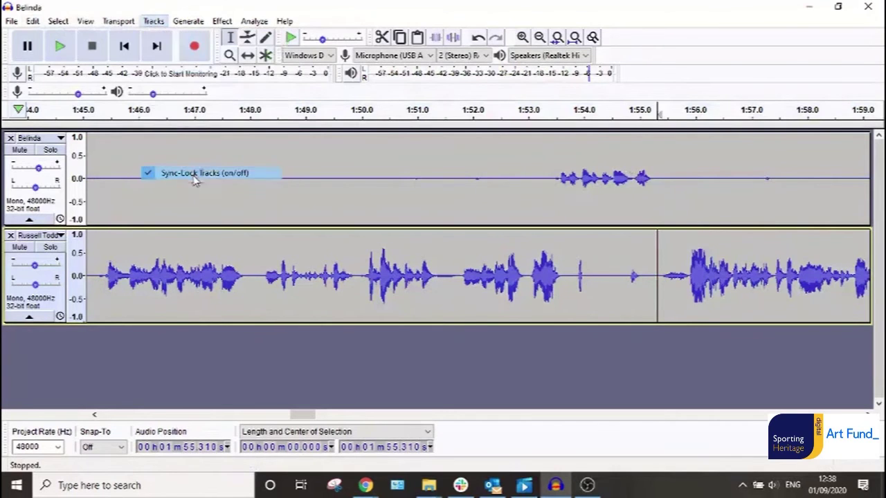
{"action": "left_click", "coordinate": [153, 21]}
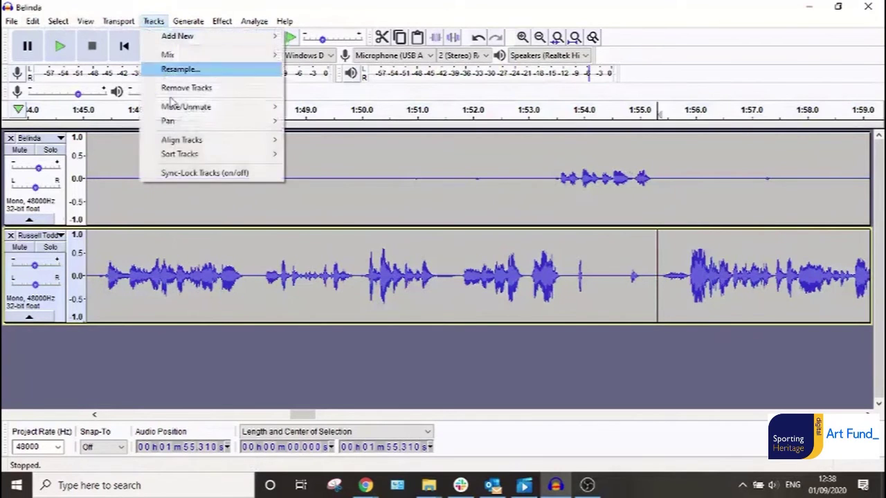
{"action": "left_click", "coordinate": [190, 176]}
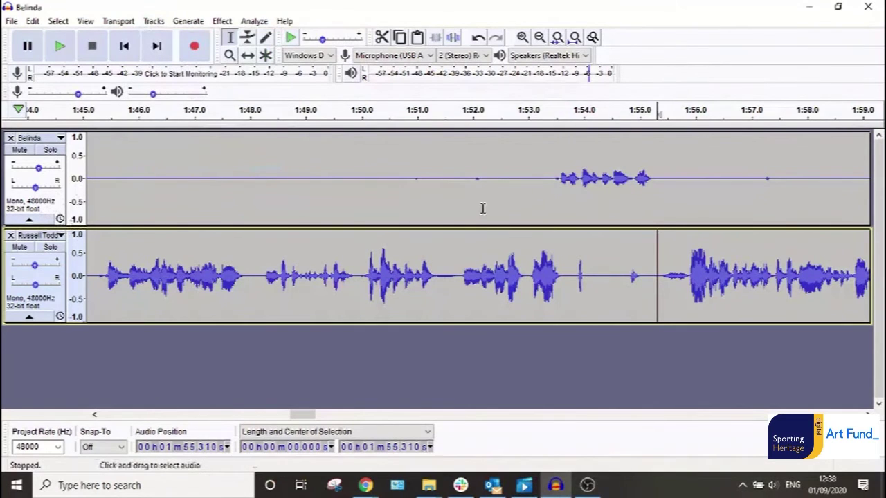
Place the edit point at about 1:55.2 on the upper track.
{"action": "left_click_drag", "start_coordinate": [653, 247], "coordinate": [530, 248]}
{"action": "left_click", "coordinate": [607, 261]}
{"action": "left_click", "coordinate": [646, 273]}
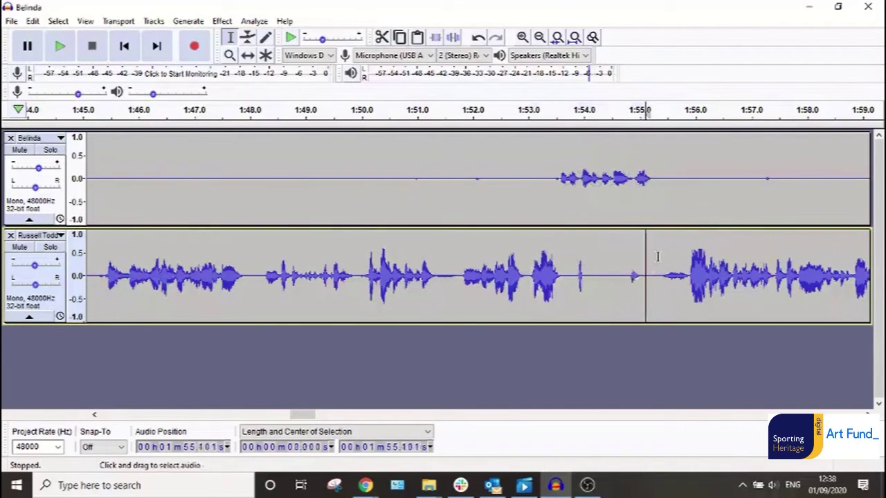
{"action": "left_click", "coordinate": [652, 177]}
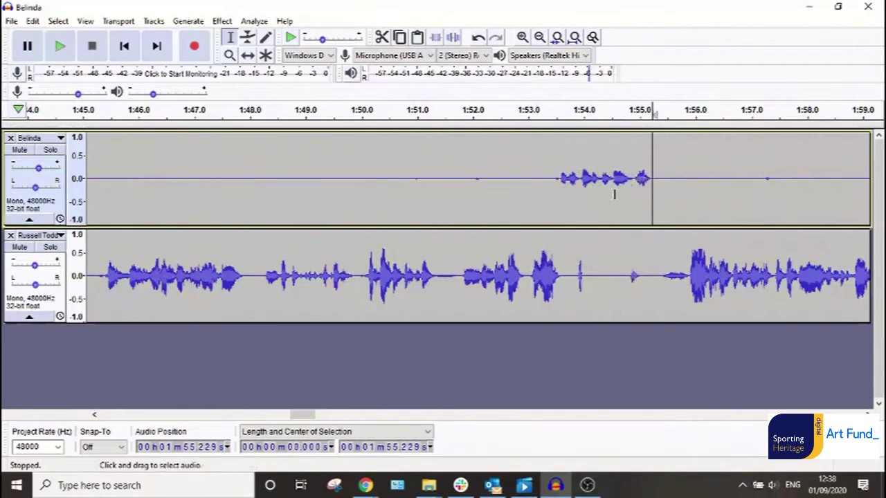
{"action": "scroll", "coordinate": [613, 194], "scroll_direction": "down", "scroll_amount": 4}
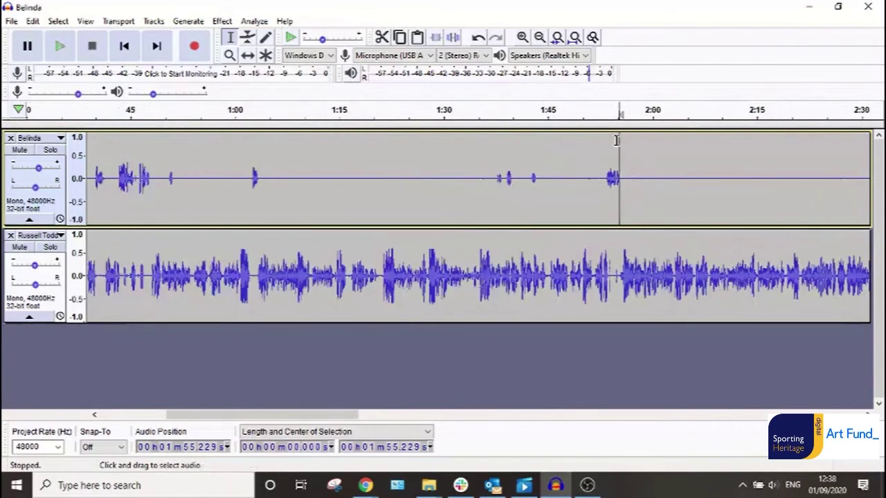
Select both tracks back to the start, undo the last change, play the opening, and zoom in.
{"action": "left_click_drag", "start_coordinate": [621, 142], "coordinate": [12, 147]}
{"action": "key", "text": "ctrl+z"}
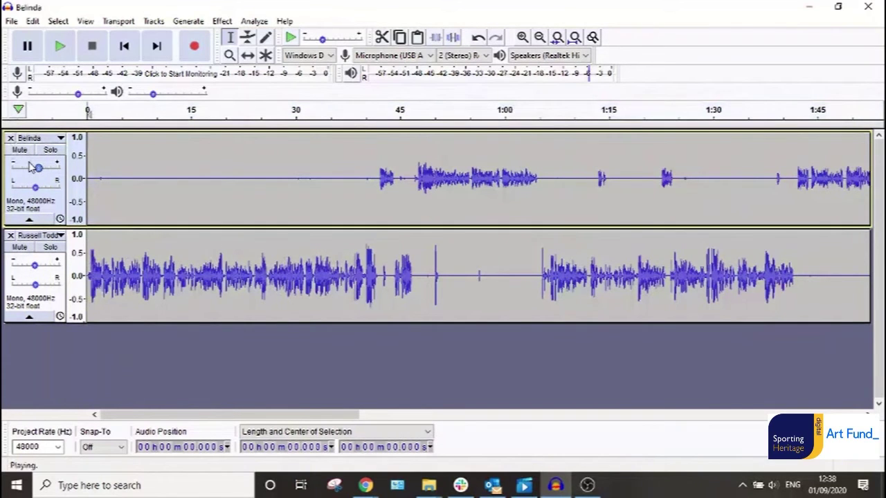
{"action": "key", "text": "space"}
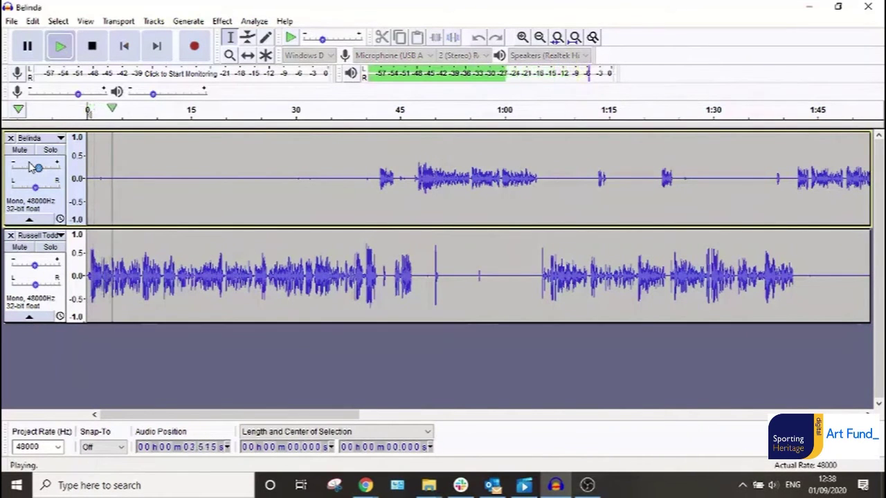
{"action": "key", "text": "space"}
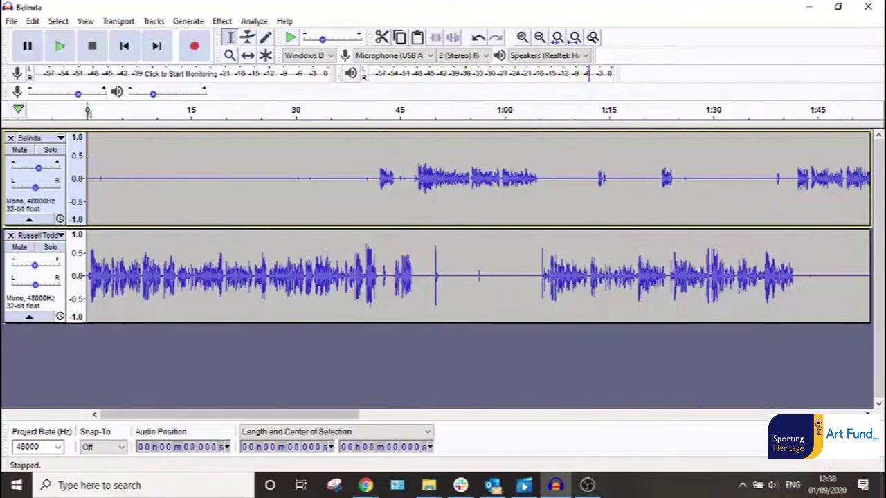
{"action": "scroll", "coordinate": [826, 404], "scroll_direction": "right", "scroll_amount": 2}
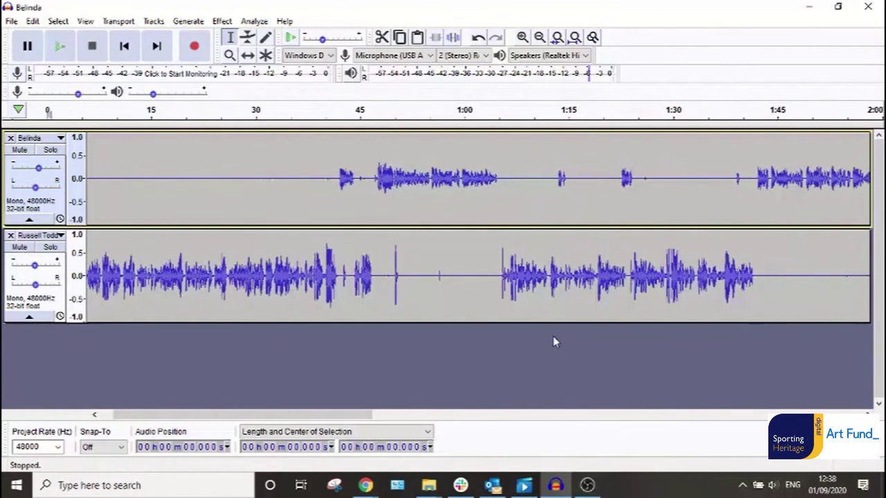
{"action": "key", "text": "ctrl+1"}
{"action": "key", "text": "ctrl+1"}
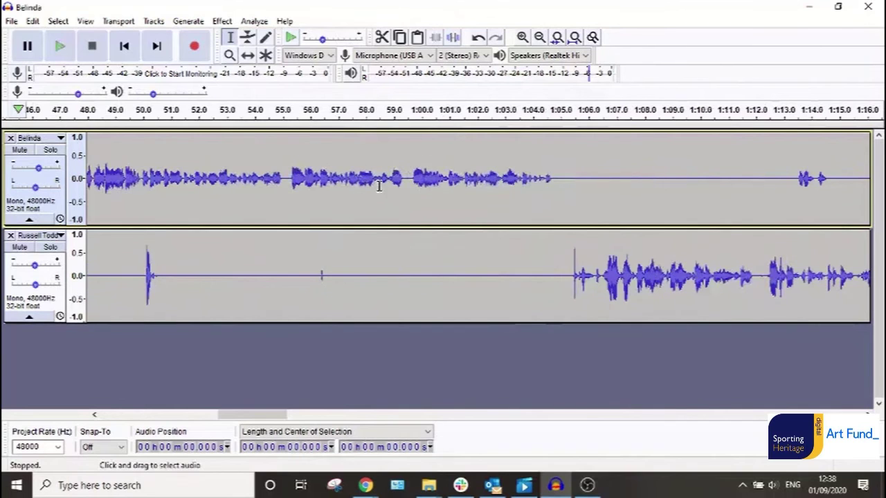
Silence the lower track from 48.6 to 57.8 seconds with Ctrl+L.
{"action": "left_click", "coordinate": [143, 274]}
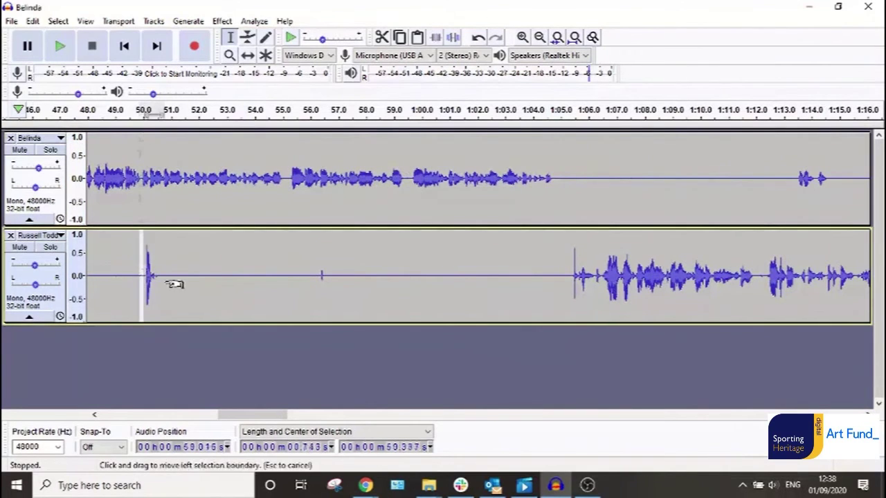
{"action": "left_click_drag", "start_coordinate": [144, 273], "coordinate": [163, 276]}
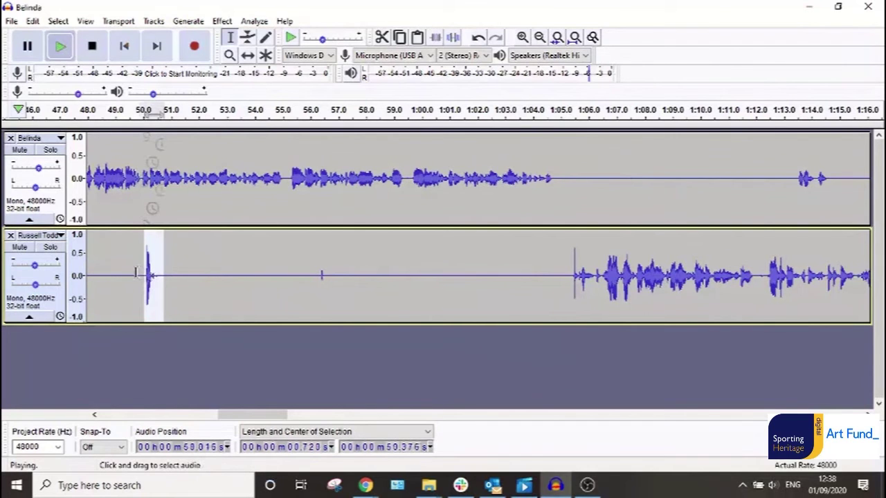
{"action": "left_click_drag", "start_coordinate": [104, 273], "coordinate": [361, 312]}
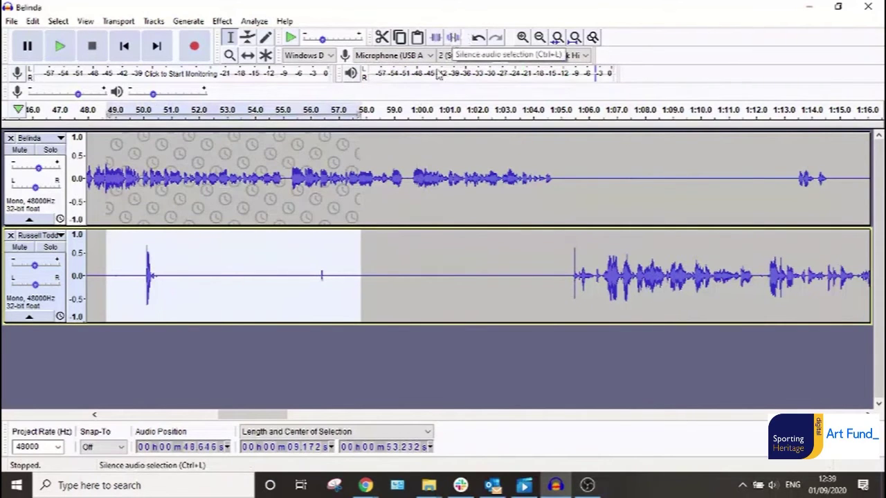
{"action": "key", "text": "ctrl+l"}
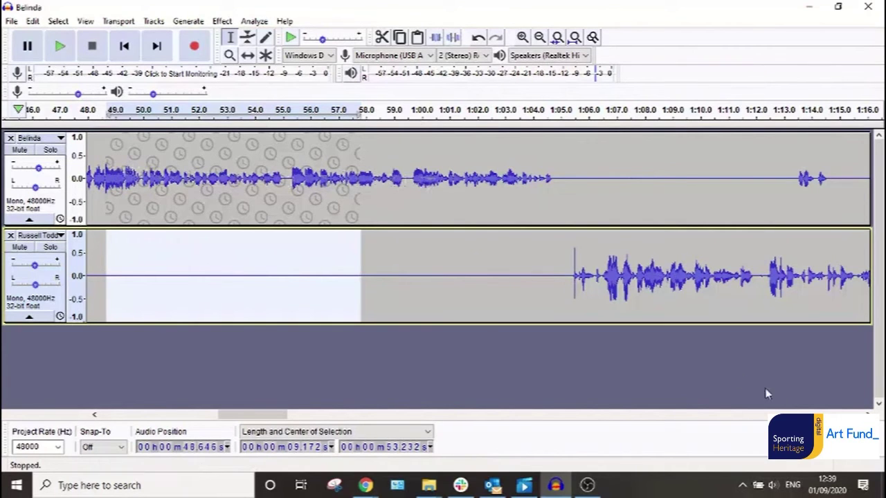
{"action": "scroll", "coordinate": [478, 274], "scroll_direction": "right", "scroll_amount": 5}
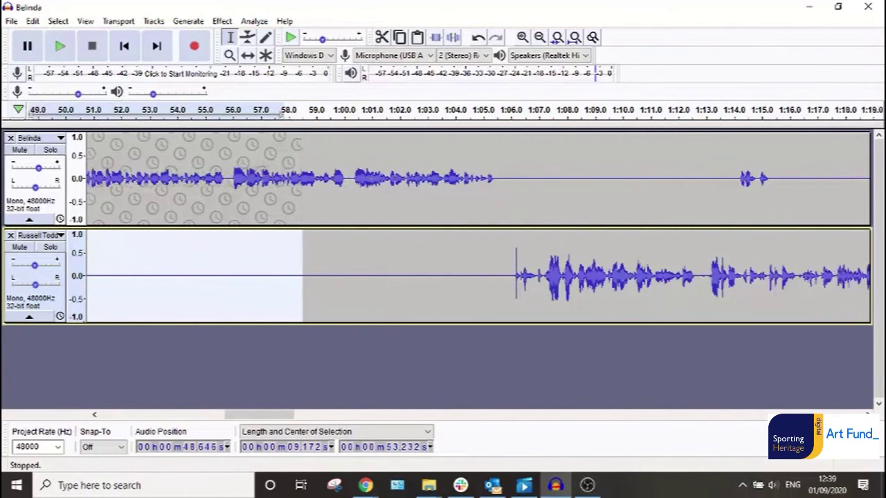
{"action": "scroll", "coordinate": [478, 273], "scroll_direction": "right", "scroll_amount": 8}
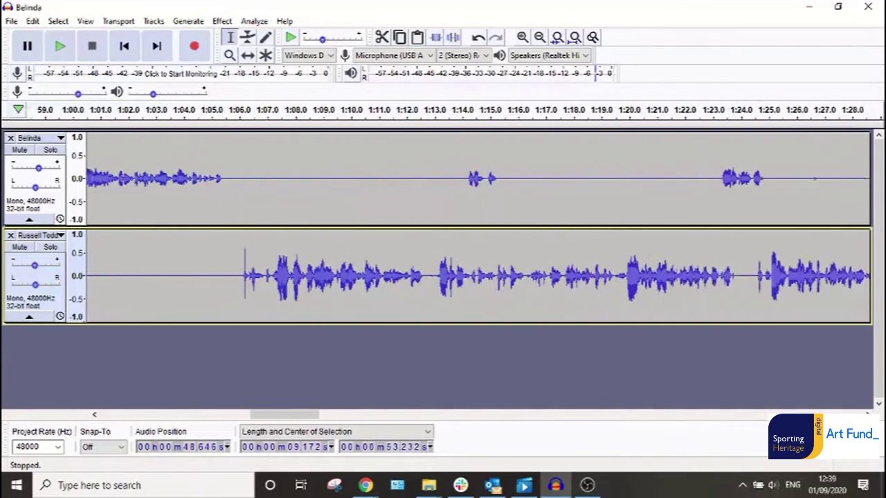
{"action": "scroll", "coordinate": [477, 274], "scroll_direction": "right", "scroll_amount": 8}
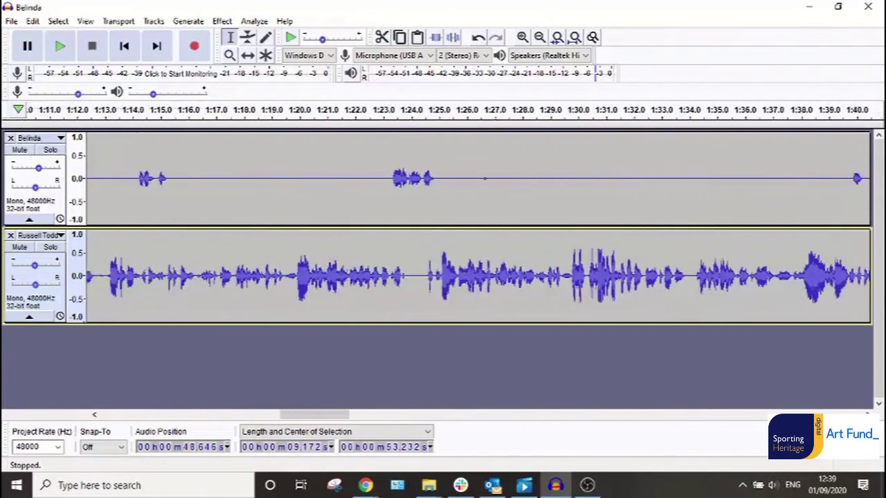
{"action": "scroll", "coordinate": [477, 273], "scroll_direction": "right", "scroll_amount": 8}
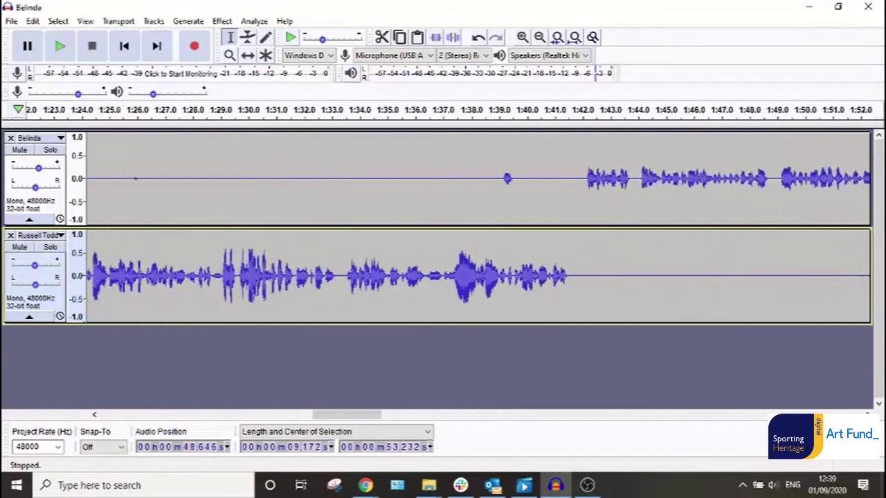
{"action": "scroll", "coordinate": [477, 273], "scroll_direction": "right", "scroll_amount": 8}
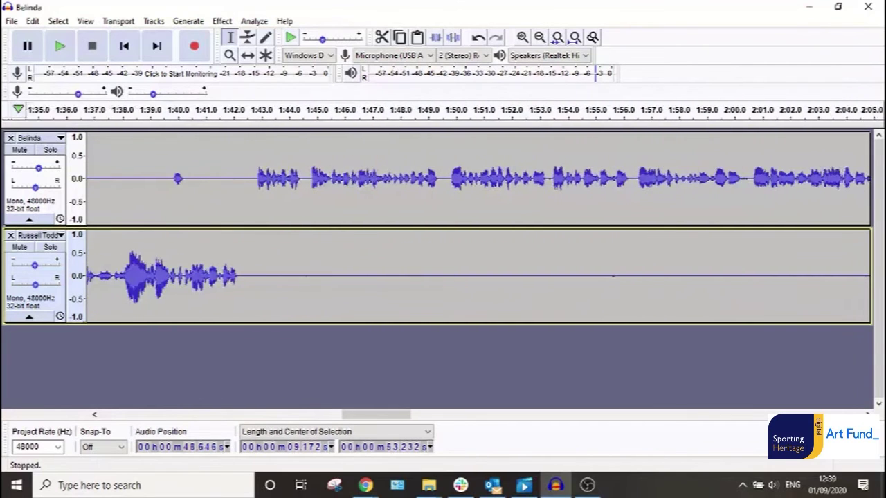
{"action": "scroll", "coordinate": [478, 273], "scroll_direction": "right", "scroll_amount": 8}
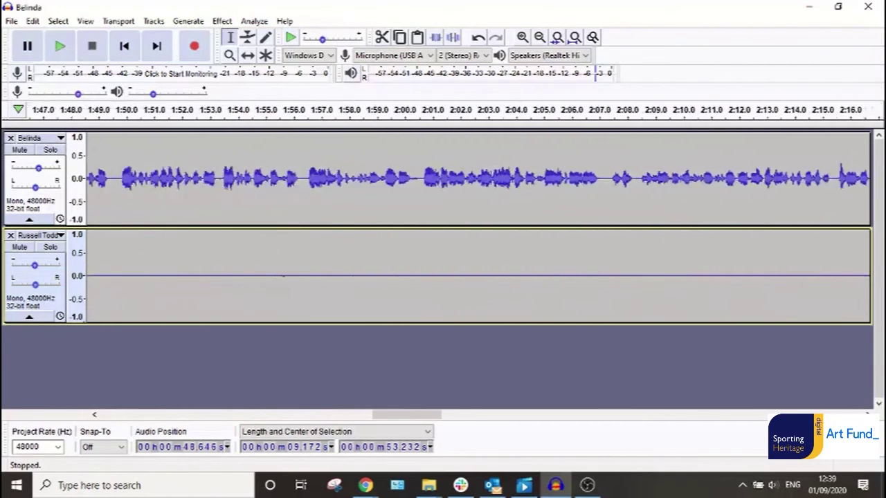
{"action": "scroll", "coordinate": [478, 273], "scroll_direction": "right", "scroll_amount": 8}
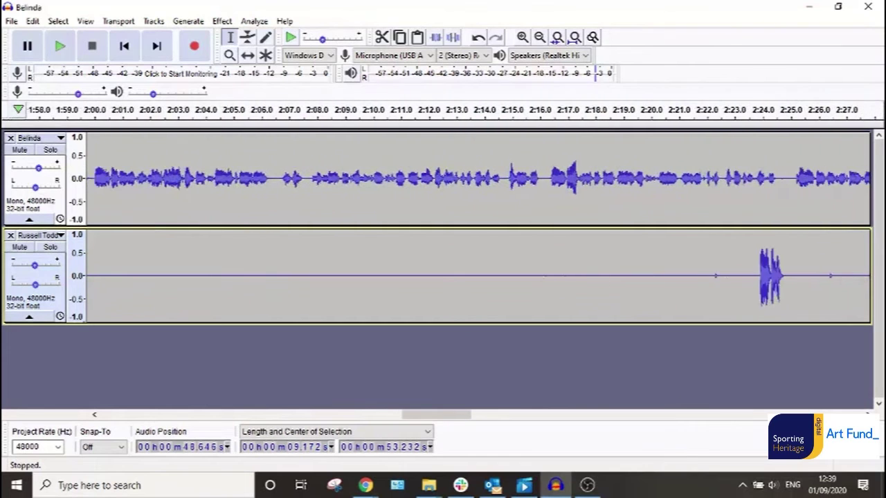
{"action": "scroll", "coordinate": [419, 361], "scroll_direction": "right", "scroll_amount": 8}
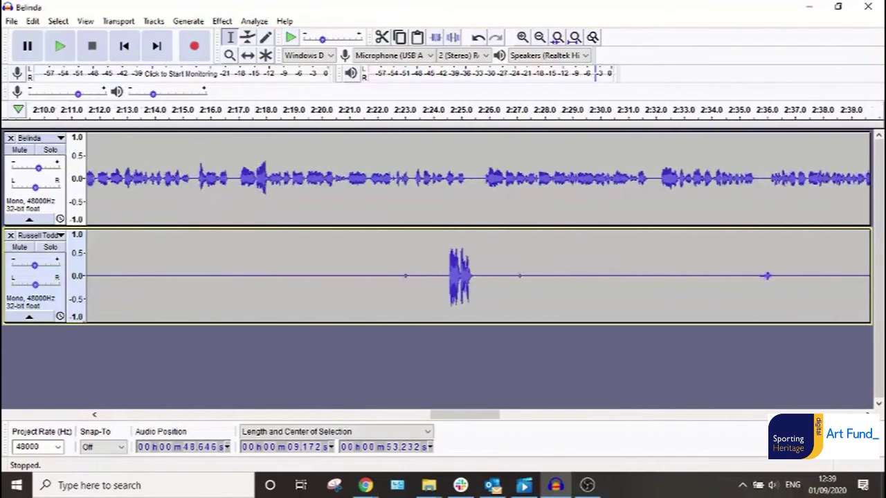
Listen from 2:23.6, then cut 2:21.8–2:37.2 (15.44 s) from both tracks.
{"action": "left_click", "coordinate": [245, 276]}
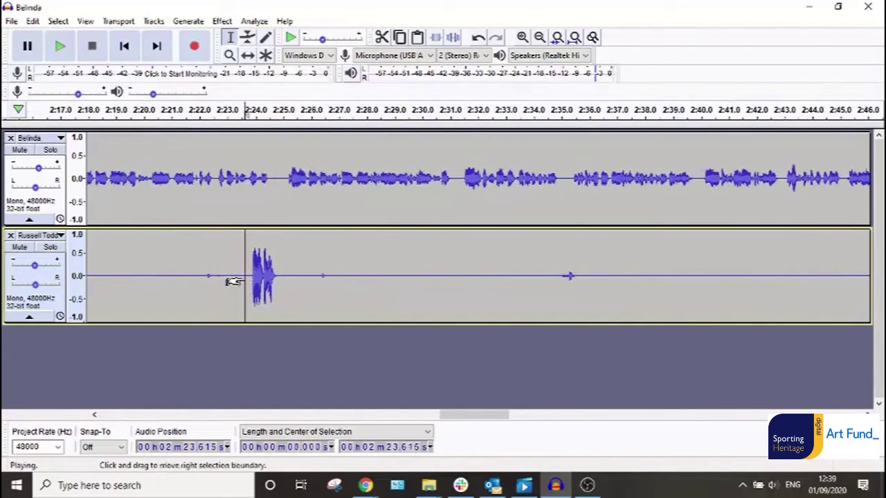
{"action": "key", "text": "space"}
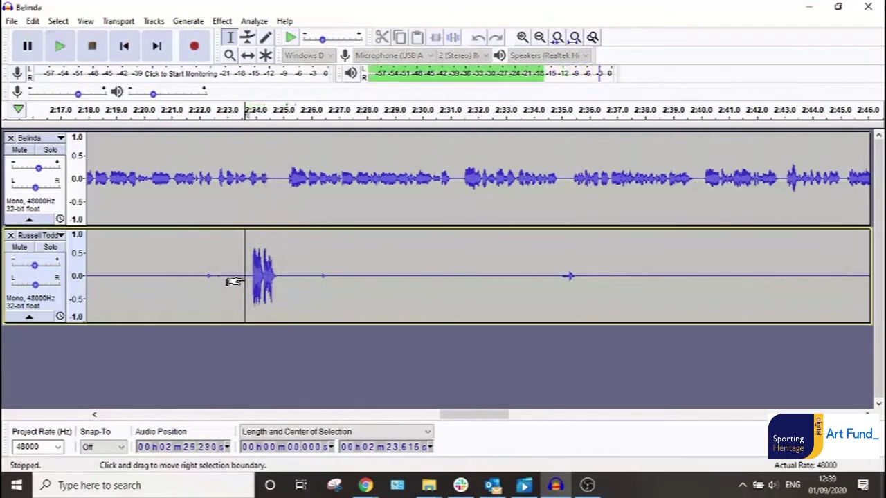
{"action": "left_click_drag", "start_coordinate": [179, 280], "coordinate": [637, 287]}
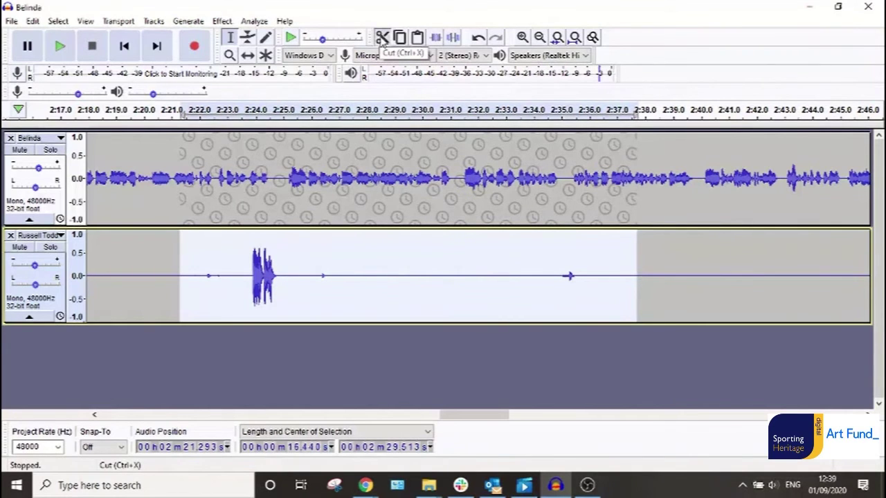
{"action": "left_click", "coordinate": [382, 39]}
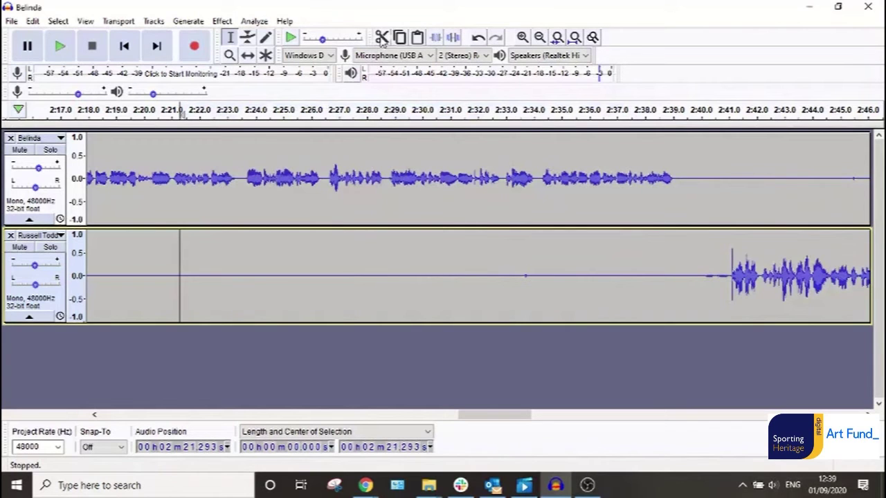
Undo the cut, then try a lower-track-only cut with sync-lock off and undo it.
{"action": "left_click", "coordinate": [480, 39]}
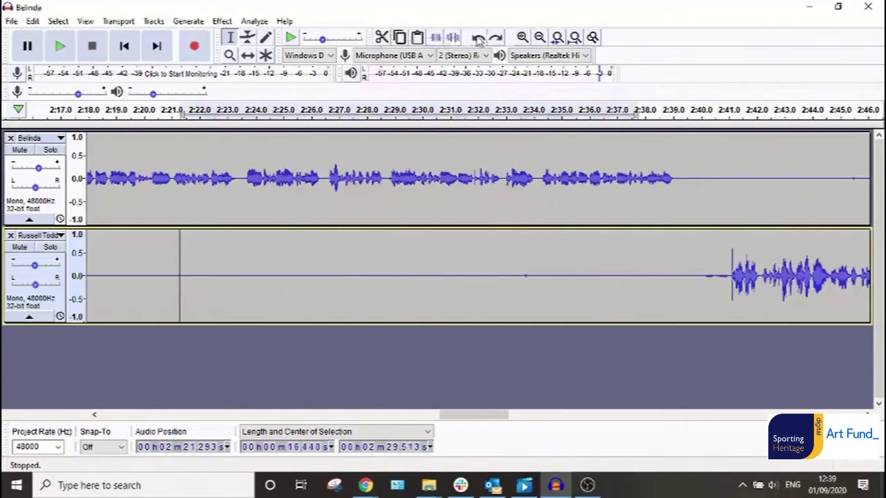
{"action": "left_click", "coordinate": [152, 22]}
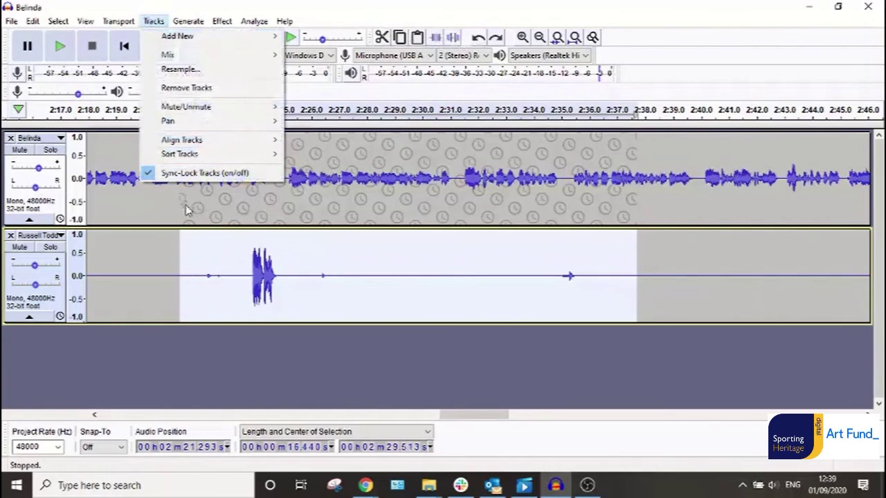
{"action": "left_click", "coordinate": [188, 172]}
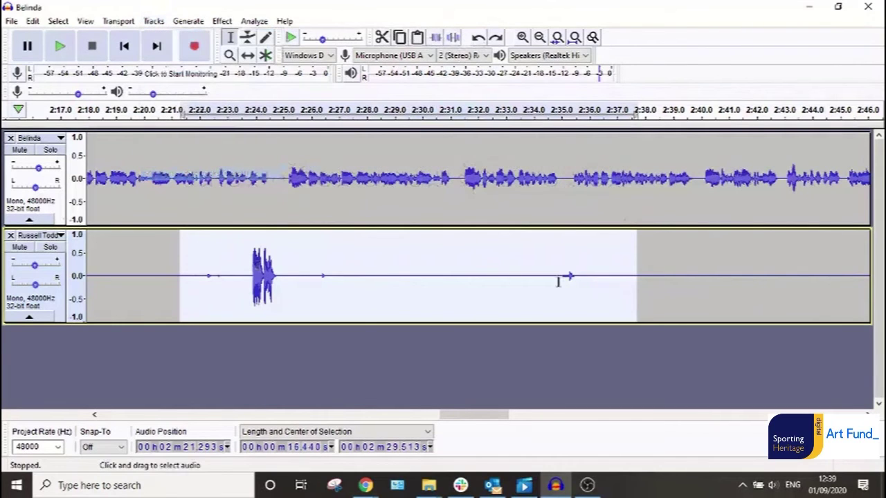
{"action": "left_click", "coordinate": [383, 38]}
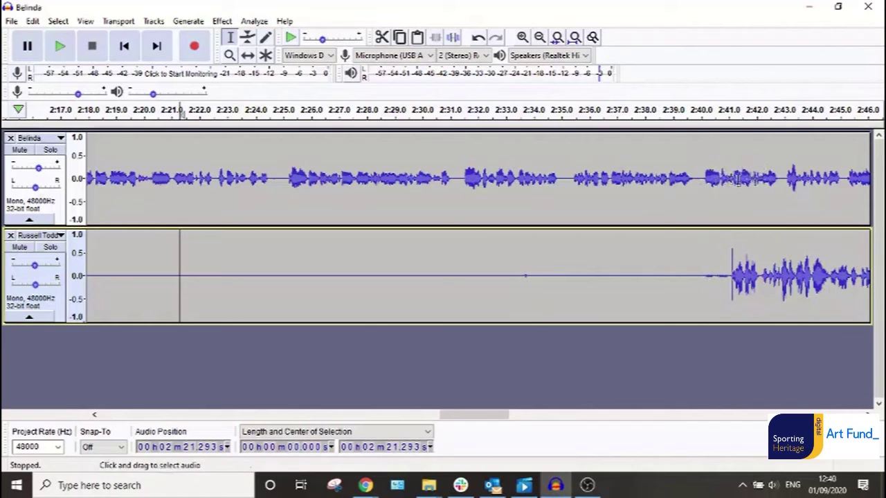
{"action": "left_click", "coordinate": [478, 38]}
Re-enable sync-lock and silence the lower track for 16.44 seconds from about 2:21.3.
{"action": "left_click", "coordinate": [153, 21]}
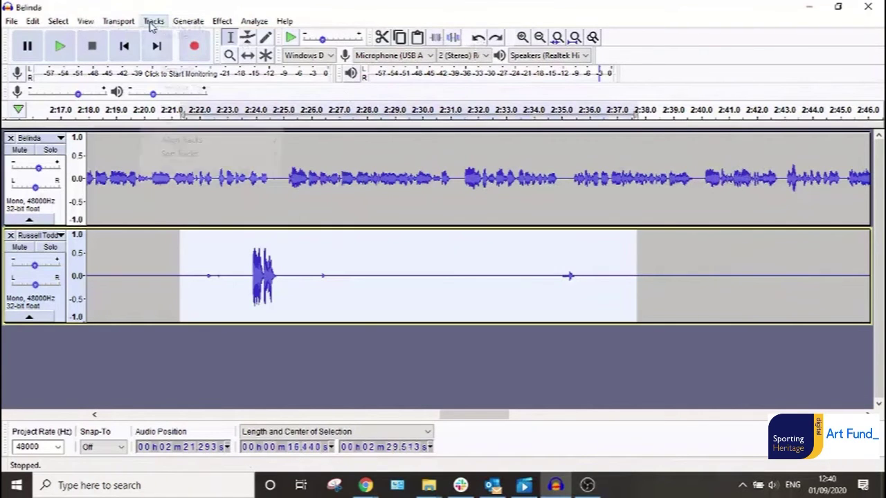
{"action": "left_click", "coordinate": [181, 172]}
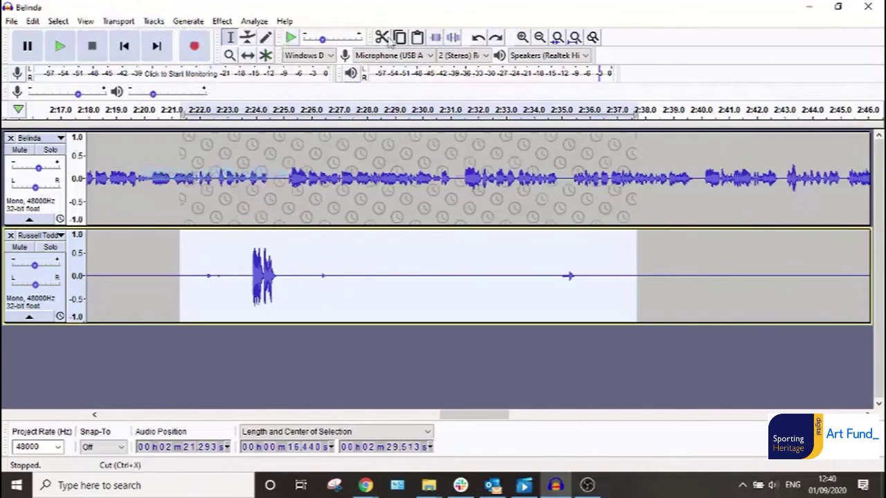
{"action": "left_click", "coordinate": [453, 38]}
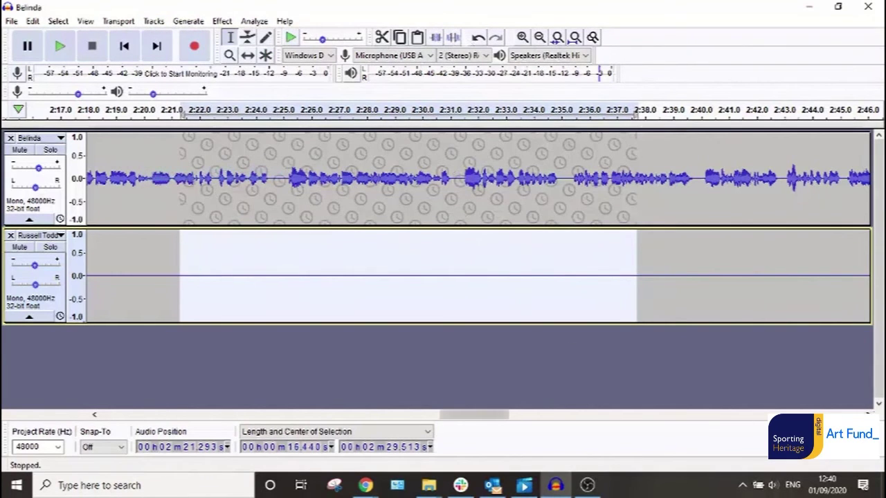
Cut everything after about 4:50 from both tracks.
{"action": "scroll", "coordinate": [478, 227], "scroll_direction": "right", "scroll_amount": 5}
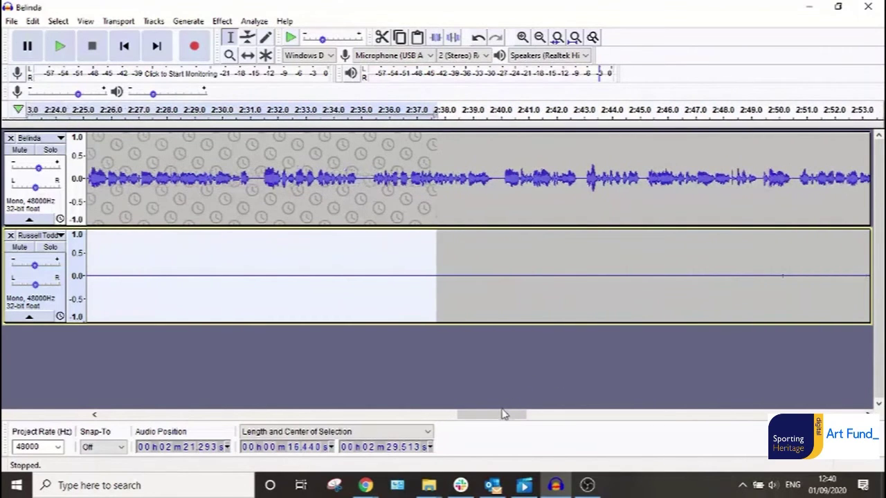
{"action": "left_click_drag", "start_coordinate": [501, 415], "coordinate": [841, 429]}
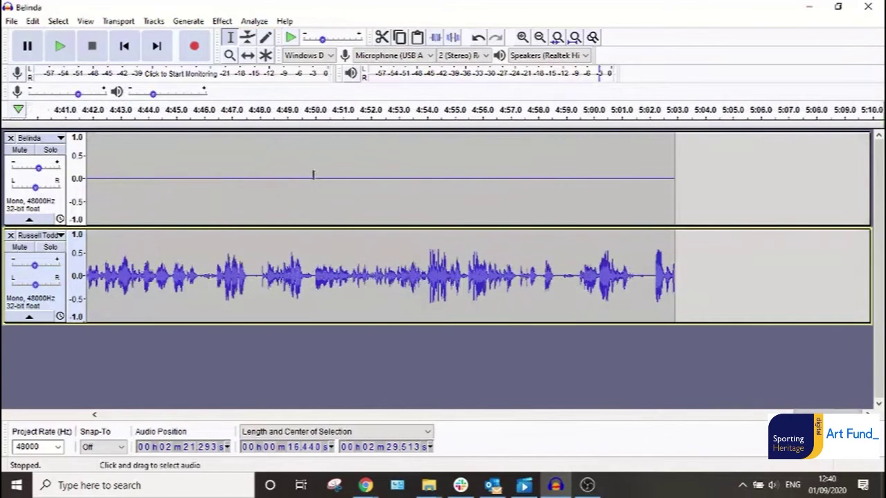
{"action": "left_click_drag", "start_coordinate": [313, 175], "coordinate": [678, 285]}
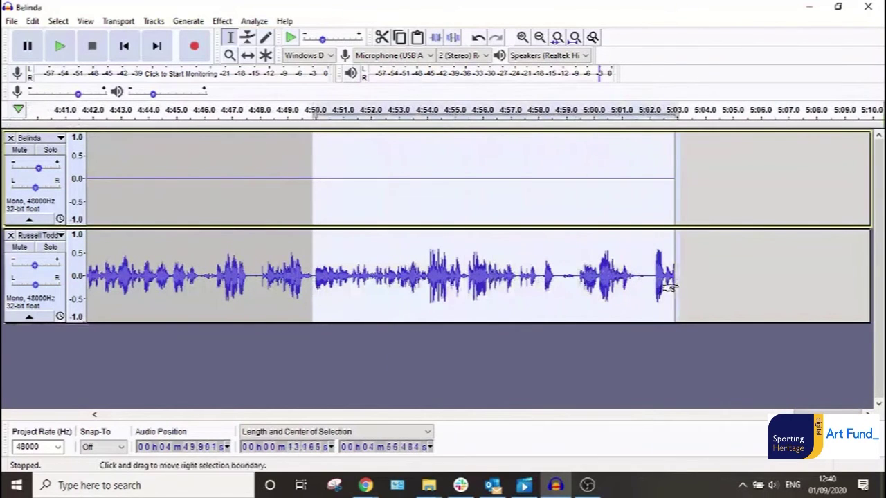
{"action": "left_click", "coordinate": [382, 37]}
Apply Fade Out to the lower track's final 5.48 seconds (4:44.9–4:50), then scroll back to the start.
{"action": "left_click_drag", "start_coordinate": [315, 277], "coordinate": [172, 277]}
{"action": "left_click", "coordinate": [222, 21]}
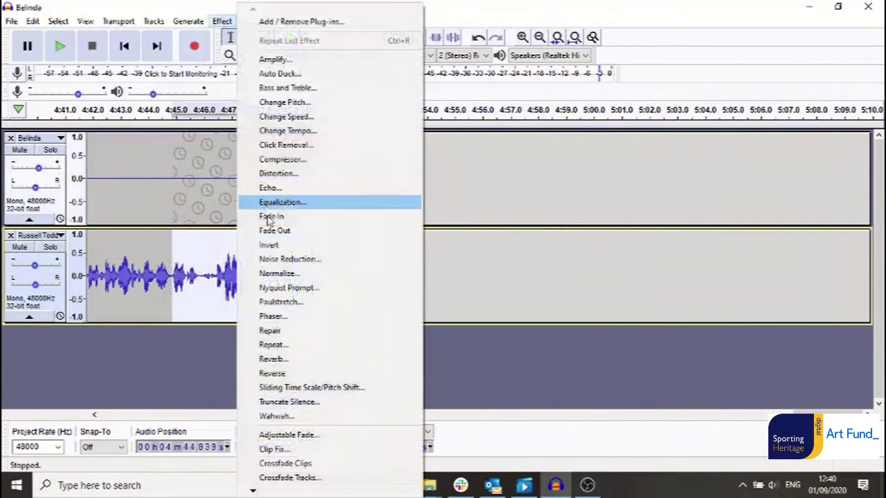
{"action": "left_click", "coordinate": [271, 229]}
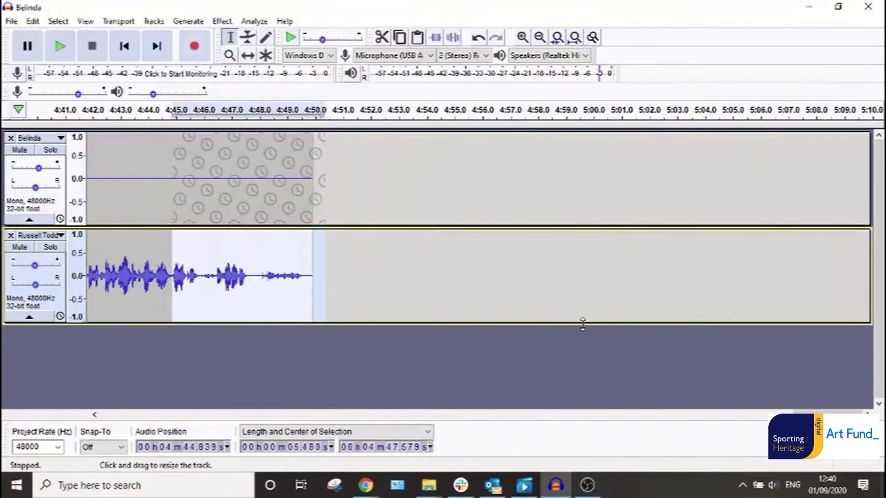
{"action": "left_click_drag", "start_coordinate": [796, 414], "coordinate": [131, 416]}
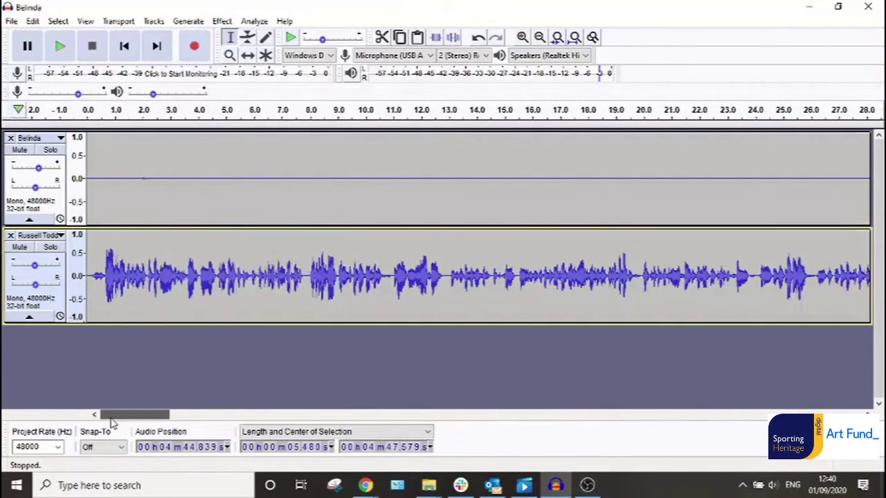
Add a new mono track via Tracks > Add New, then close it, leaving the two interview tracks.
{"action": "left_click", "coordinate": [154, 20]}
{"action": "mouse_move", "coordinate": [222, 44]}
{"action": "left_click", "coordinate": [323, 36]}
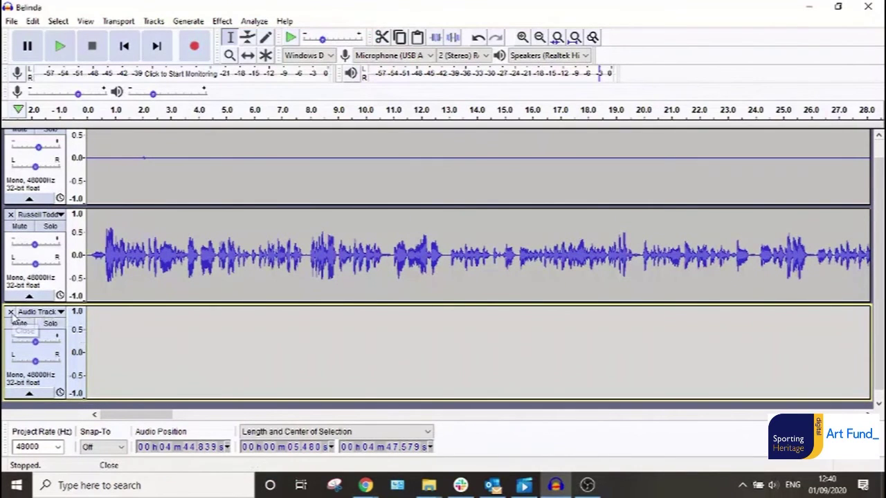
{"action": "left_click", "coordinate": [11, 312]}
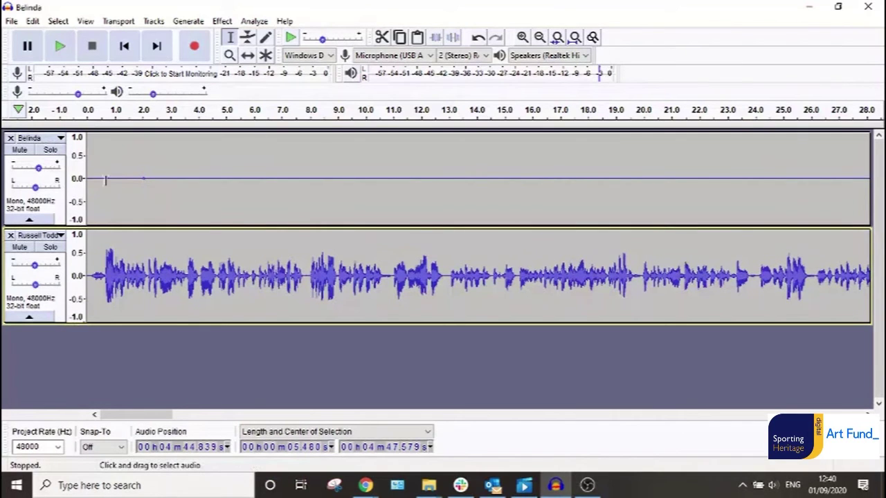
{"action": "left_click", "coordinate": [12, 22]}
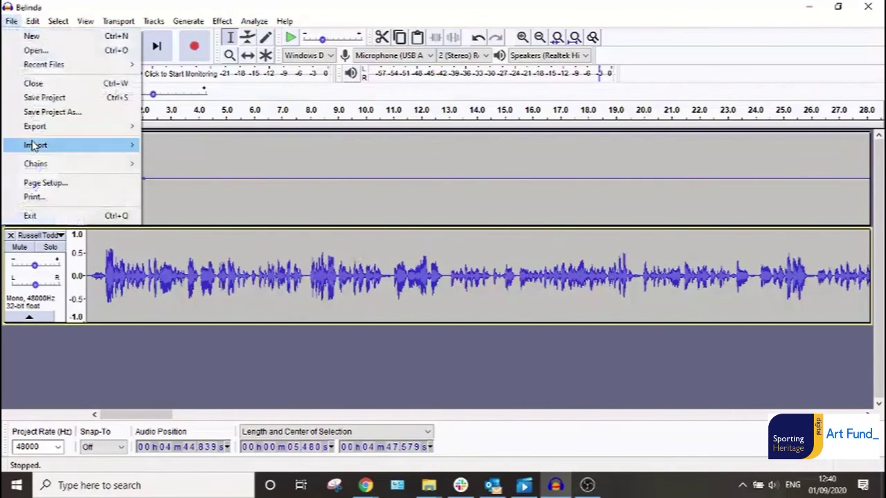
{"action": "mouse_move", "coordinate": [36, 127]}
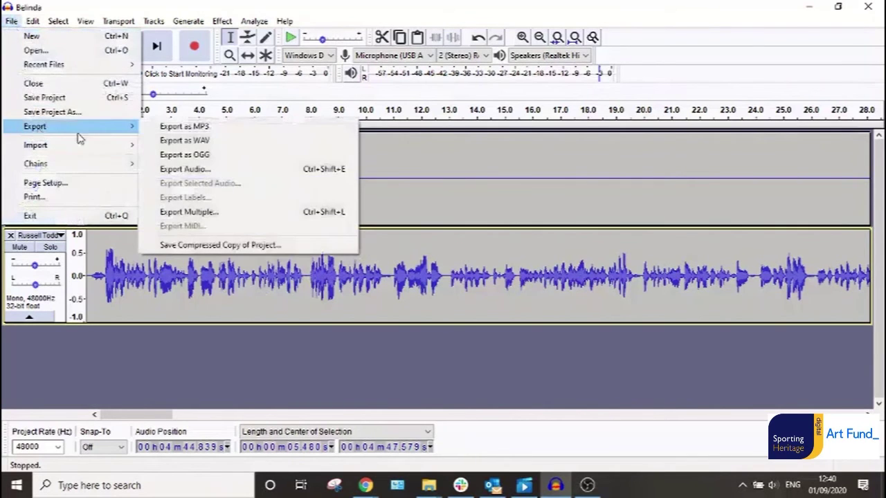
Export as MP3, prefixing the suggested file name with 'Your Sporting Story - ', and save.
{"action": "left_click", "coordinate": [208, 127]}
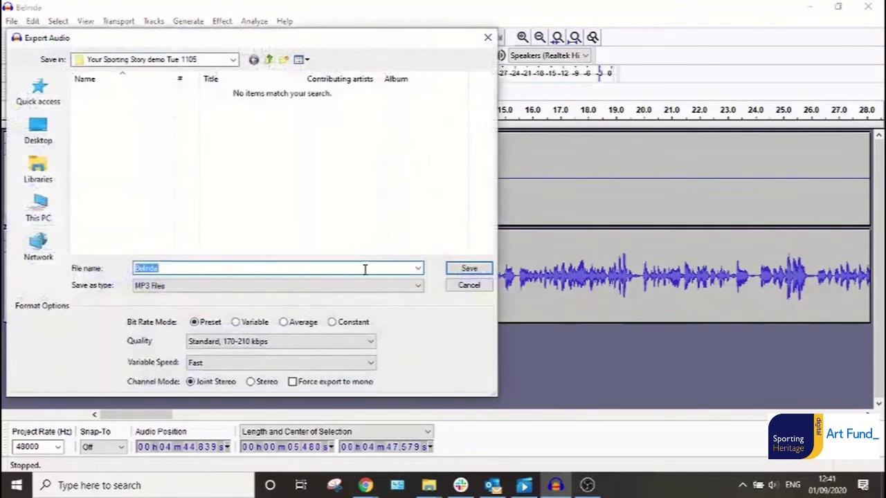
{"action": "double_click", "coordinate": [144, 267]}
{"action": "left_click", "coordinate": [144, 269]}
{"action": "type", "text": "Your S"}
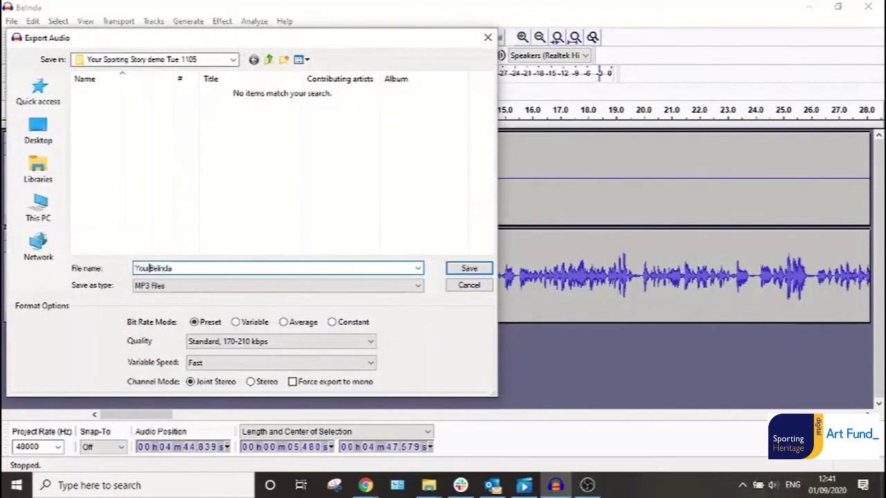
{"action": "type", "text": "porting S"}
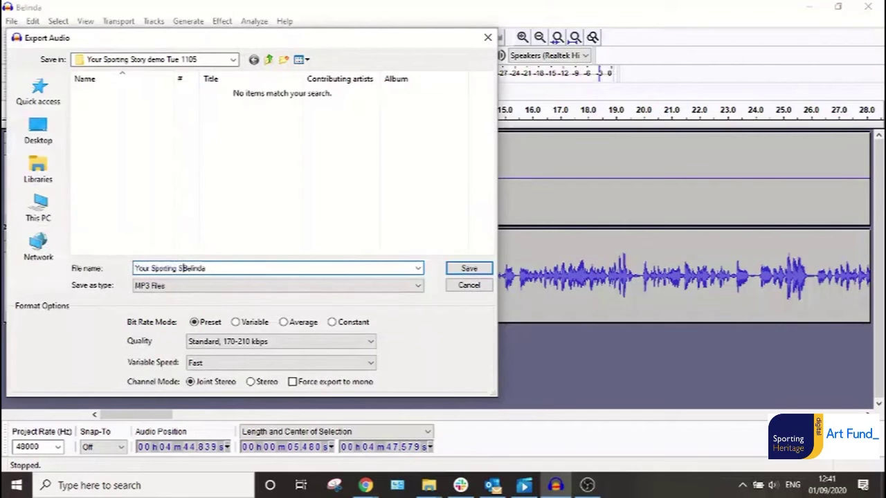
{"action": "type", "text": "tory -"}
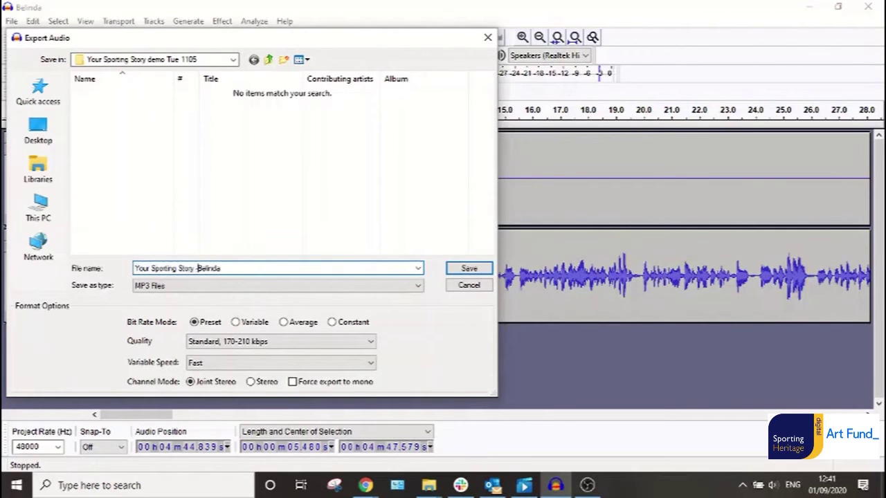
{"action": "left_click", "coordinate": [456, 274]}
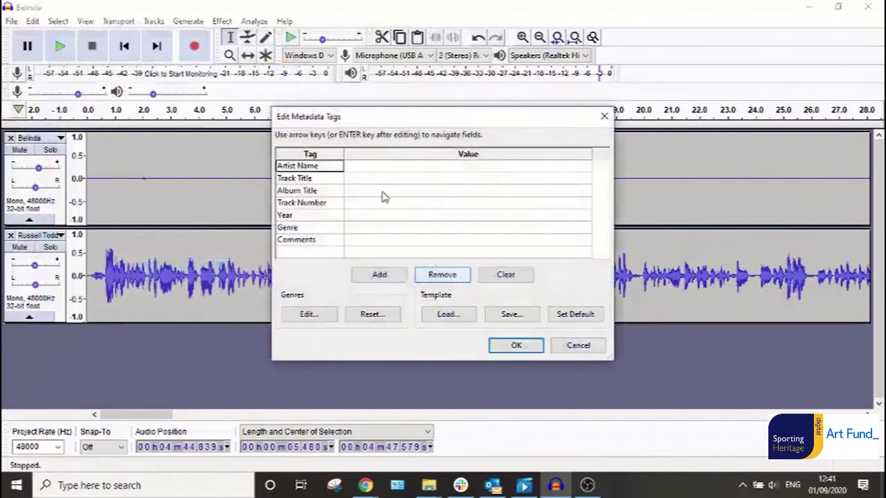
Enter Sporting Heritage CIC as the MP3's Artist Name tag and finish the export.
{"action": "left_click", "coordinate": [374, 170]}
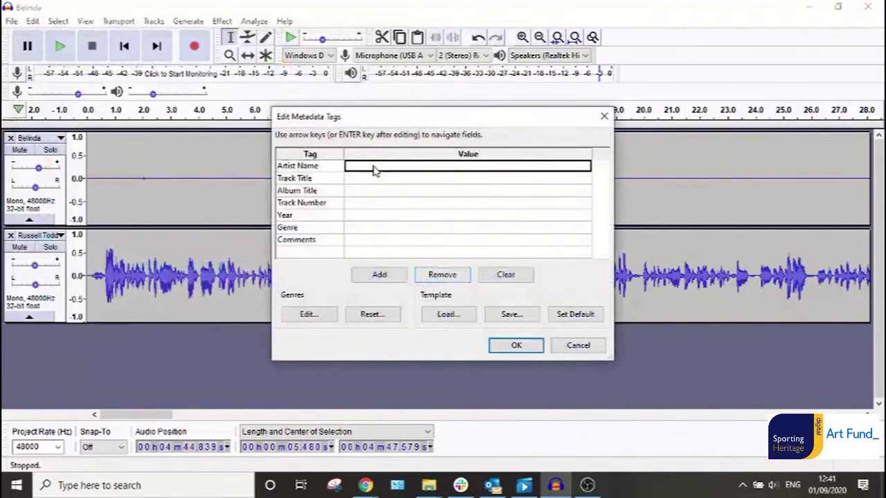
{"action": "type", "text": "S"}
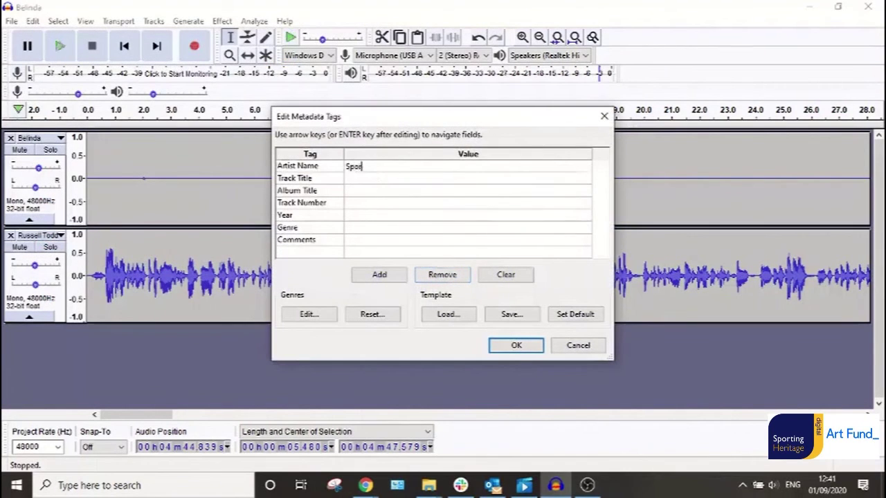
{"action": "type", "text": "porting Heritage CIC"}
{"action": "left_click", "coordinate": [516, 344]}
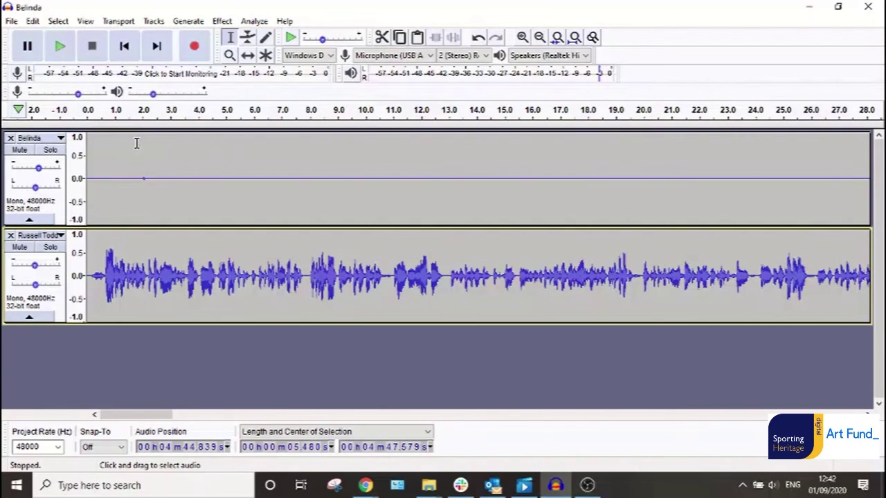
Minimise Audacity and check the exported Your Sporting Story - Belinda MP3 in the Downloads project folder.
{"action": "left_click", "coordinate": [136, 144]}
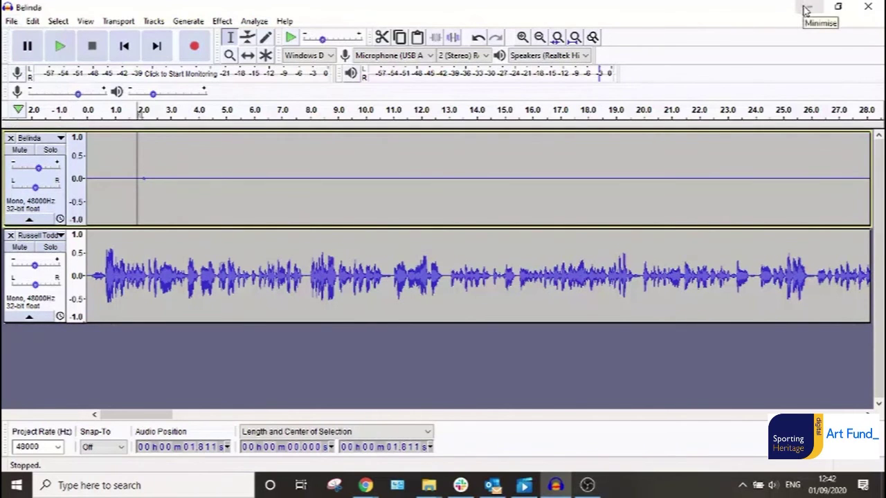
{"action": "left_click", "coordinate": [807, 10]}
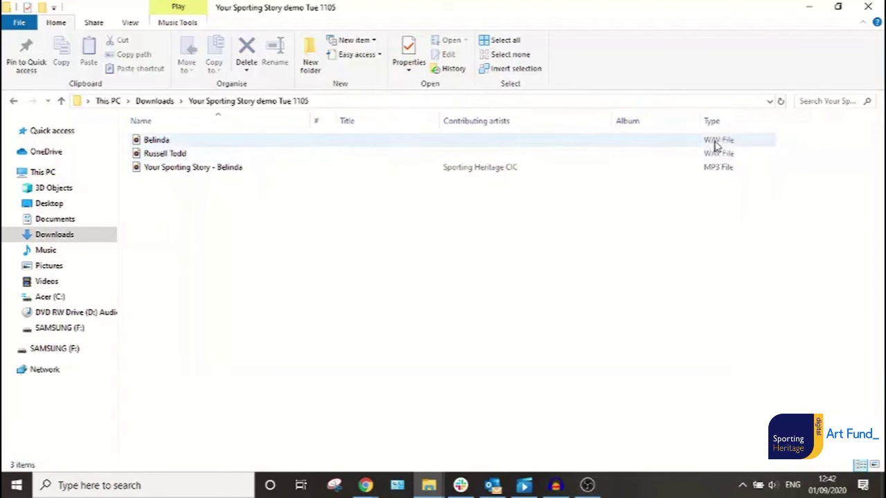
{"action": "mouse_move", "coordinate": [187, 172]}
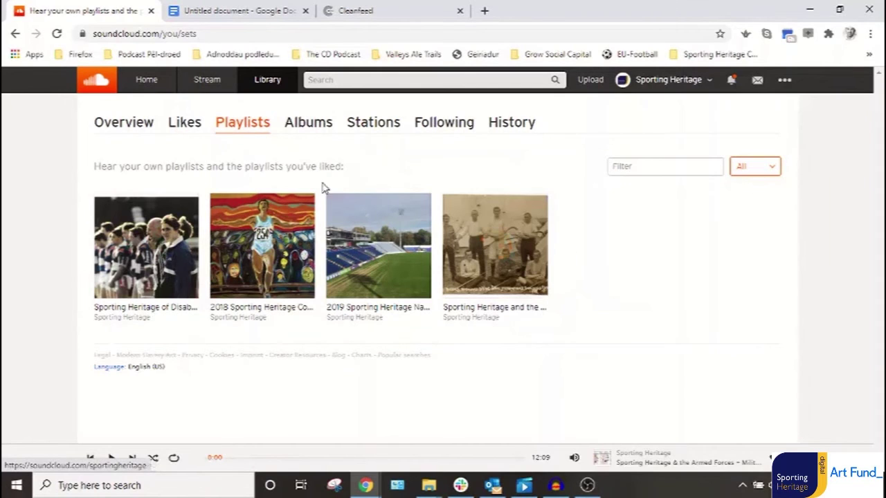
Upload the Your Sporting Story - Belinda MP3 from Downloads > Your Sporting Story demo Tue 1105.
{"action": "left_click", "coordinate": [591, 80]}
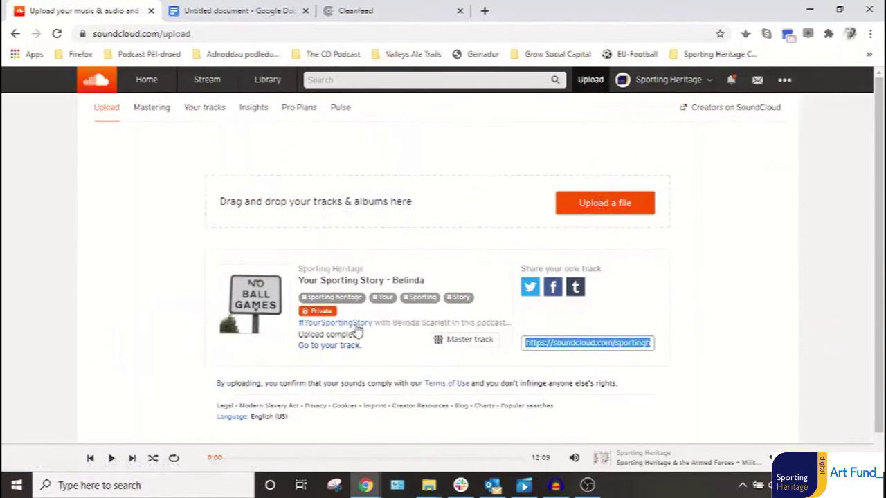
{"action": "left_click", "coordinate": [599, 215]}
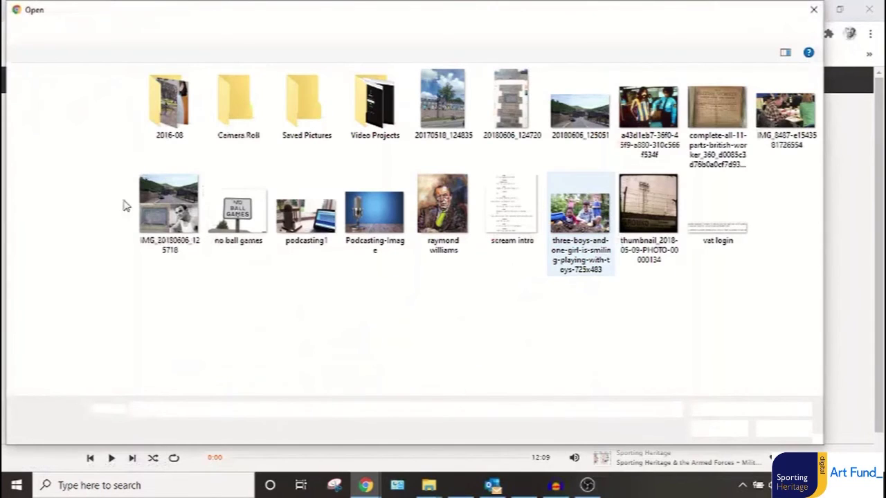
{"action": "left_click", "coordinate": [62, 185]}
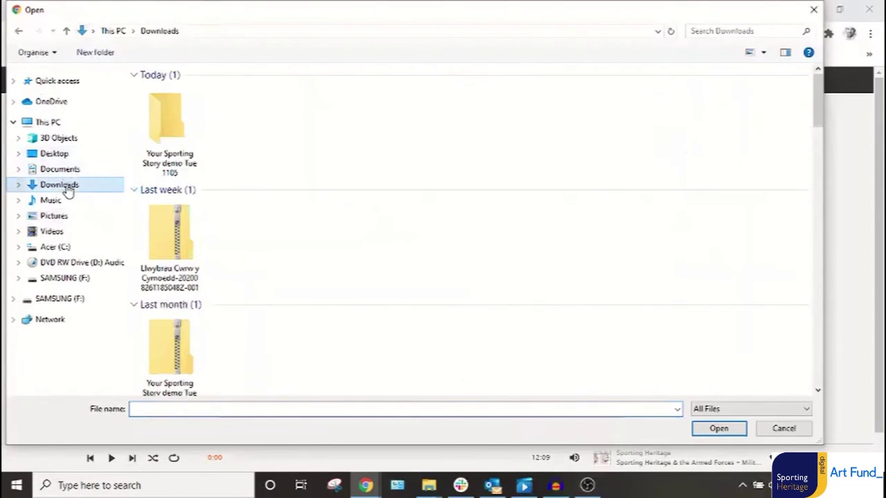
{"action": "double_click", "coordinate": [166, 139]}
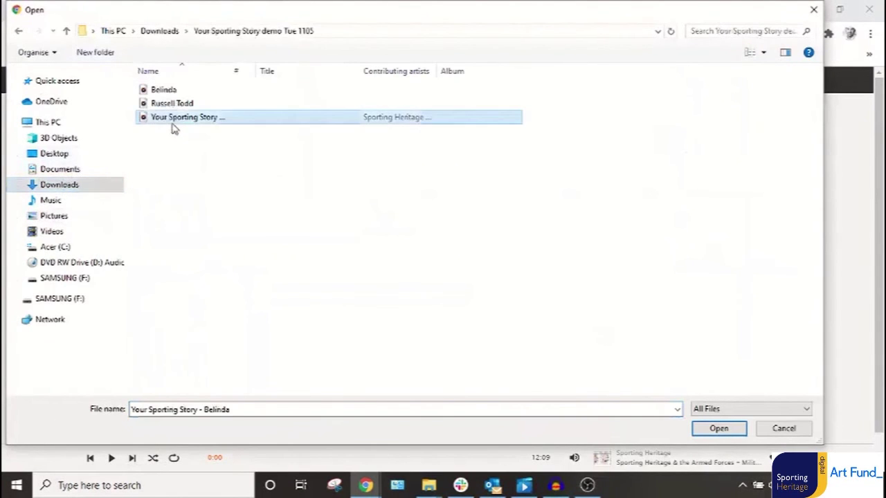
{"action": "double_click", "coordinate": [172, 119]}
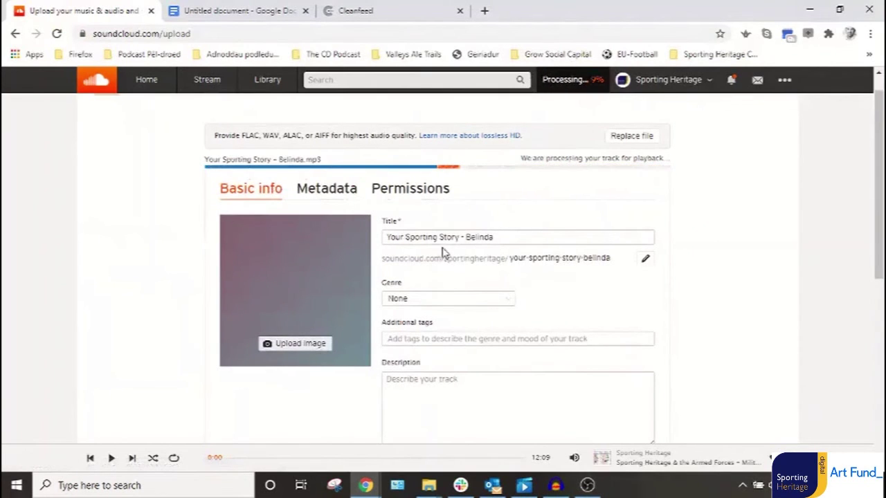
{"action": "left_click", "coordinate": [648, 262]}
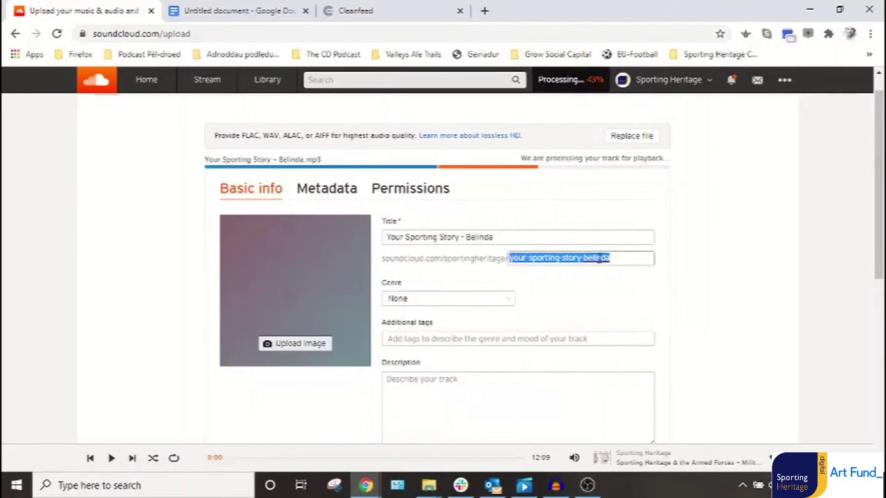
{"action": "left_click", "coordinate": [620, 258]}
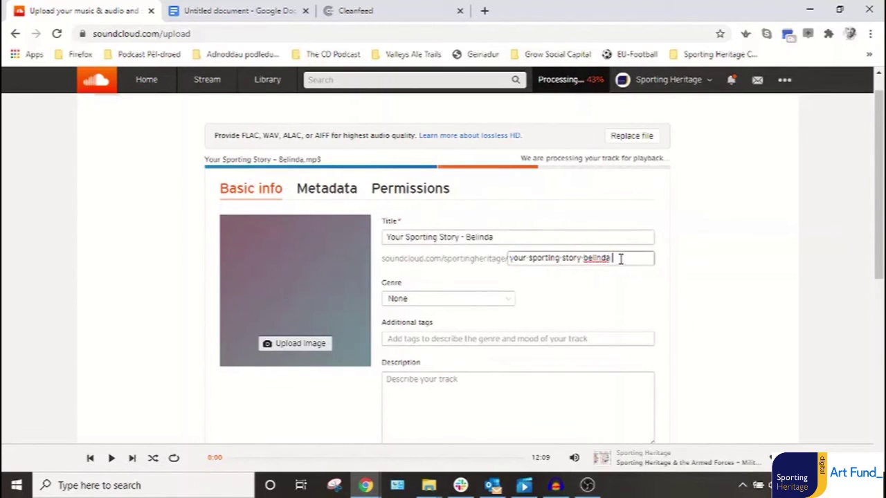
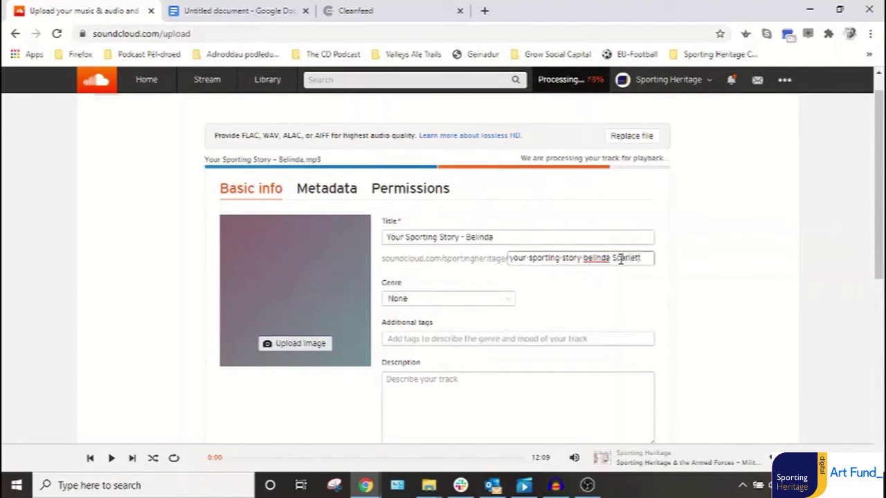
{"action": "double_click", "coordinate": [616, 259]}
{"action": "left_click", "coordinate": [614, 258]}
{"action": "key", "text": "BackSpace"}
{"action": "type", "text": "-"}
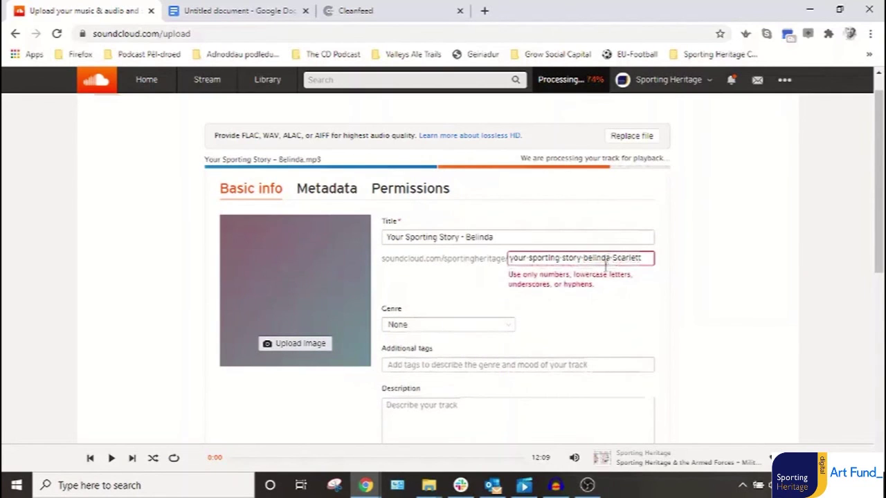
{"action": "double_click", "coordinate": [623, 257]}
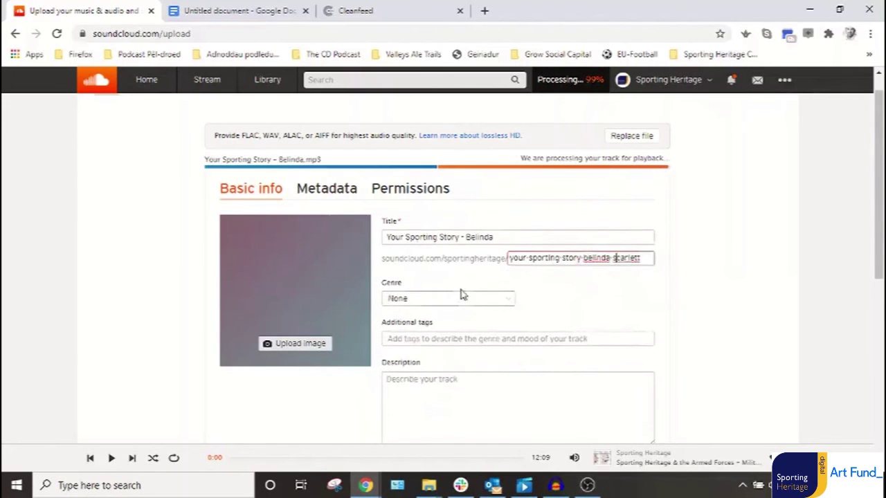
Set the track's genre to Sports.
{"action": "left_click", "coordinate": [461, 296]}
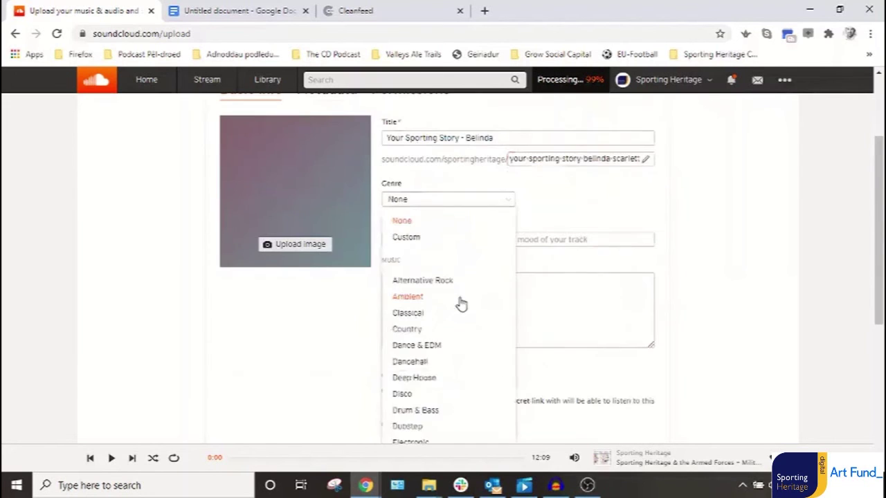
{"action": "left_click", "coordinate": [462, 302]}
{"action": "left_click", "coordinate": [477, 202]}
{"action": "scroll", "coordinate": [456, 330], "scroll_direction": "down", "scroll_amount": 10}
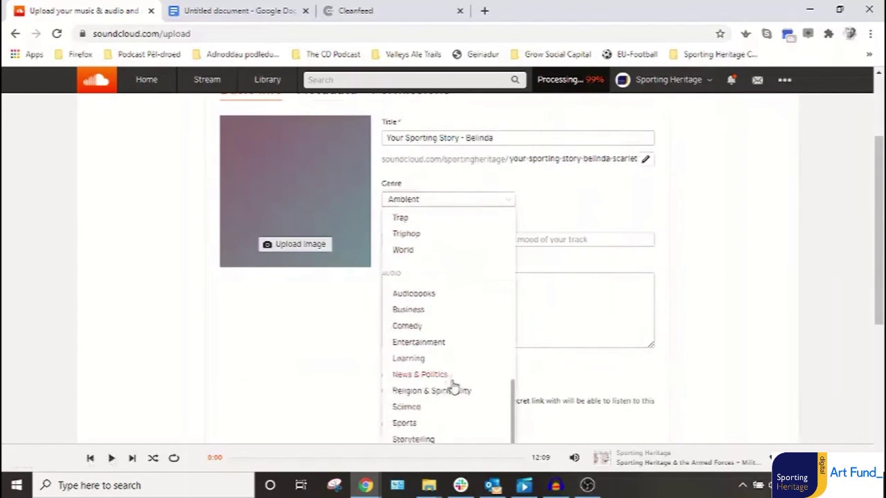
{"action": "left_click", "coordinate": [410, 423]}
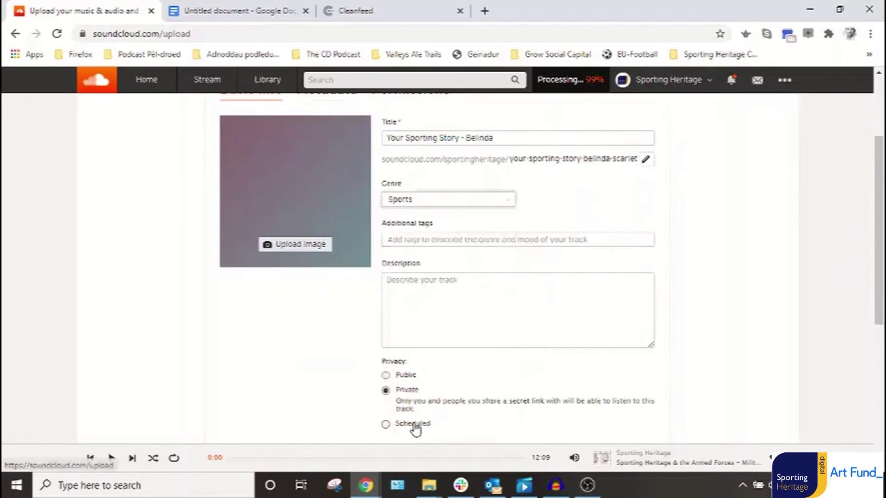
Add the tags 'sporting heritage' and 'your sporting story' to the track.
{"action": "left_click", "coordinate": [416, 246]}
{"action": "type", "text": "sporting her"}
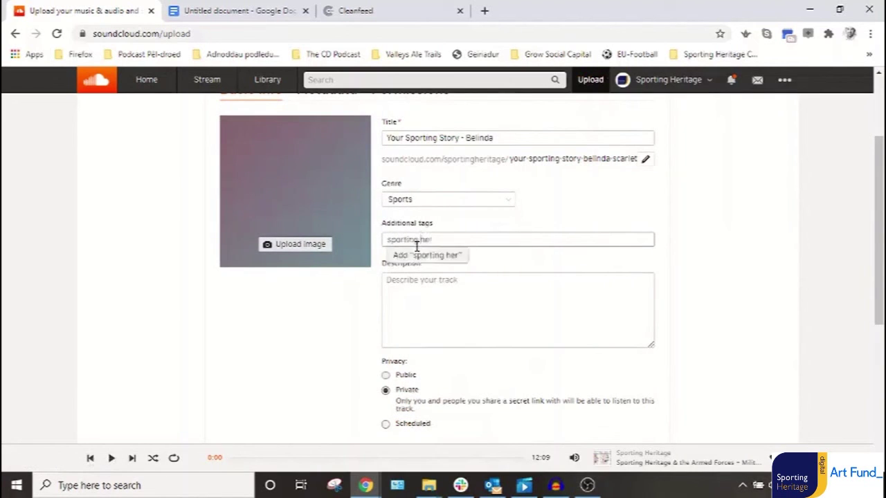
{"action": "type", "text": "itage"}
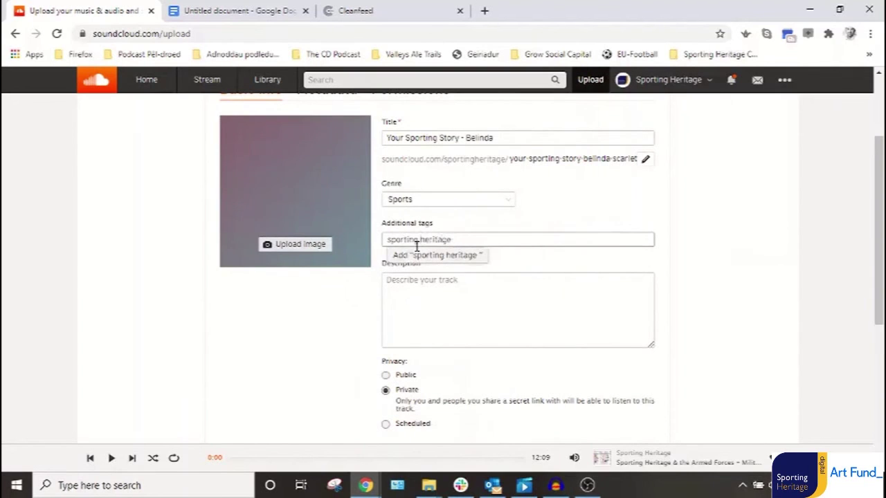
{"action": "left_click", "coordinate": [419, 254]}
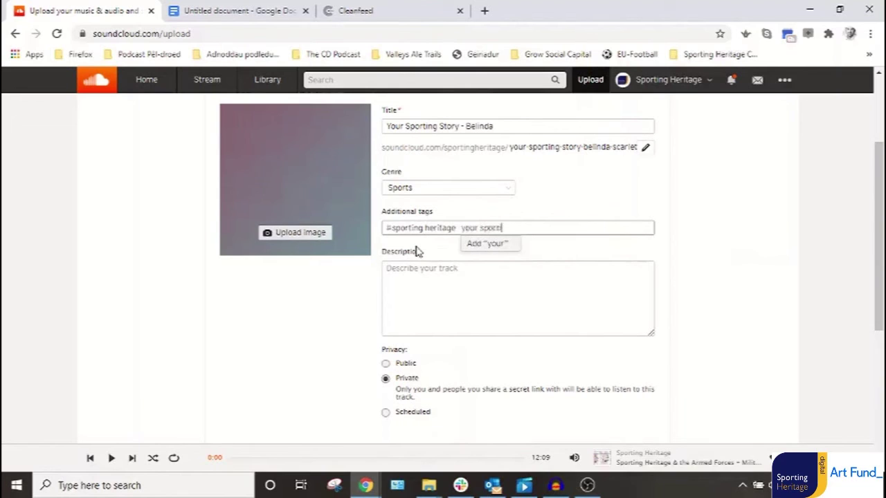
{"action": "type", "text": "your sporting story"}
{"action": "key", "text": "Return"}
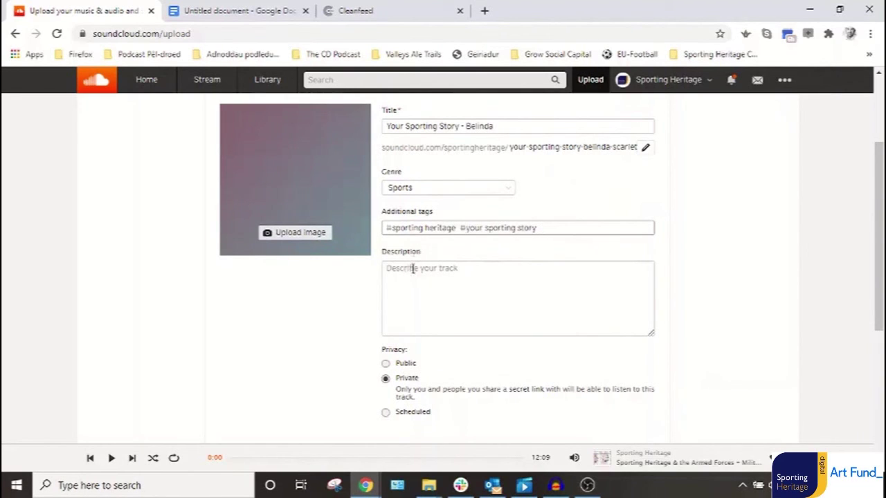
{"action": "left_click", "coordinate": [413, 269]}
{"action": "left_click", "coordinate": [229, 11]}
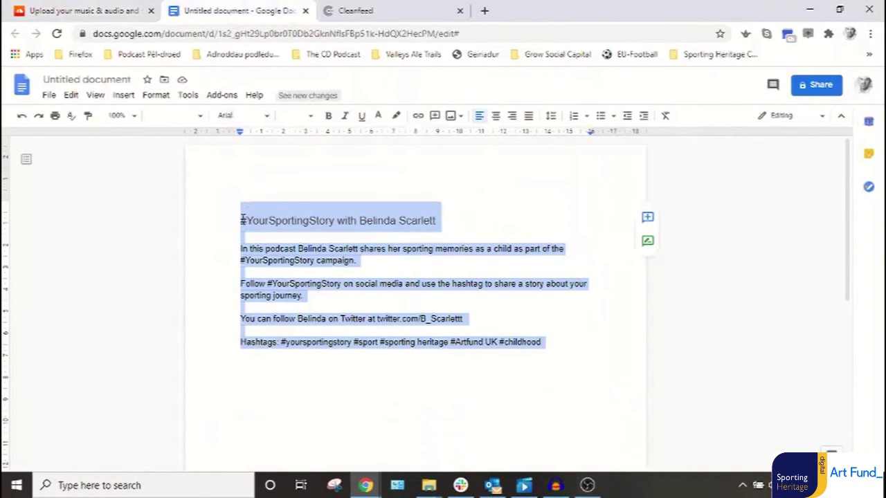
Copy the description draft with its hashtags from Google Docs and return to SoundCloud.
{"action": "right_click", "coordinate": [247, 222]}
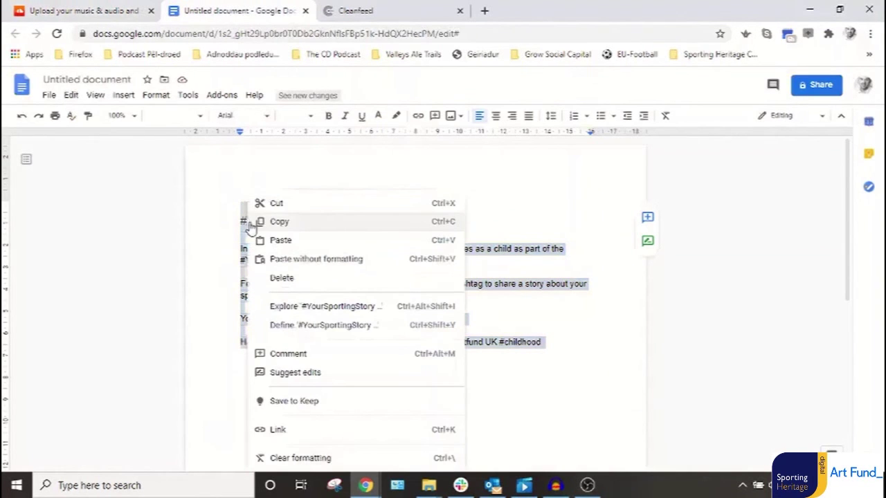
{"action": "left_click", "coordinate": [290, 225]}
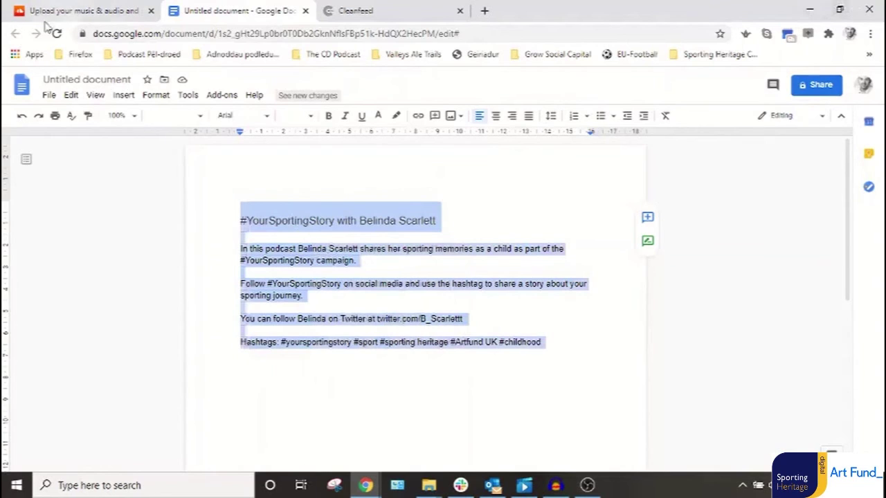
{"action": "left_click", "coordinate": [79, 11]}
Paste the copied text into Description and delete its hashtags line.
{"action": "left_click", "coordinate": [565, 316]}
{"action": "right_click", "coordinate": [422, 272]}
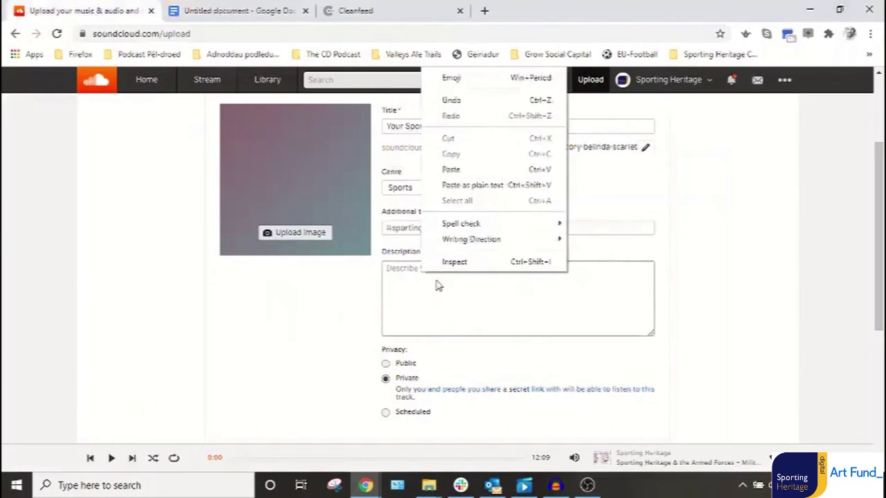
{"action": "left_click", "coordinate": [472, 175]}
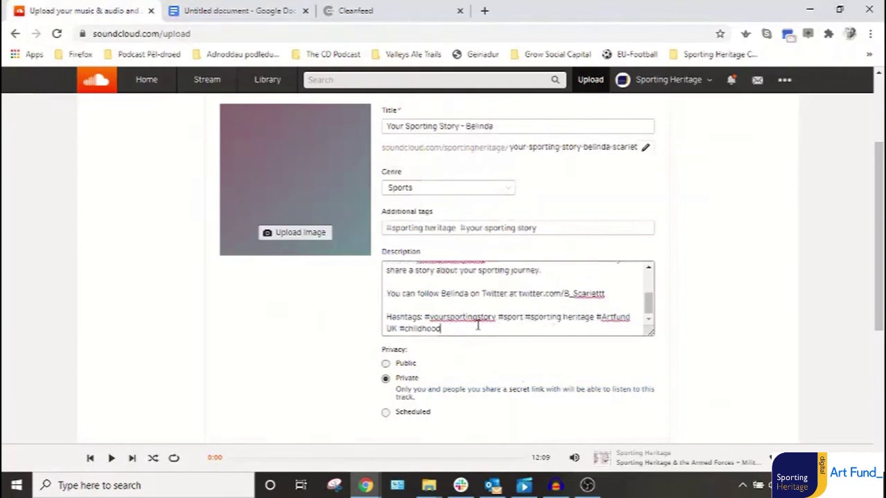
{"action": "left_click_drag", "start_coordinate": [453, 331], "coordinate": [385, 317]}
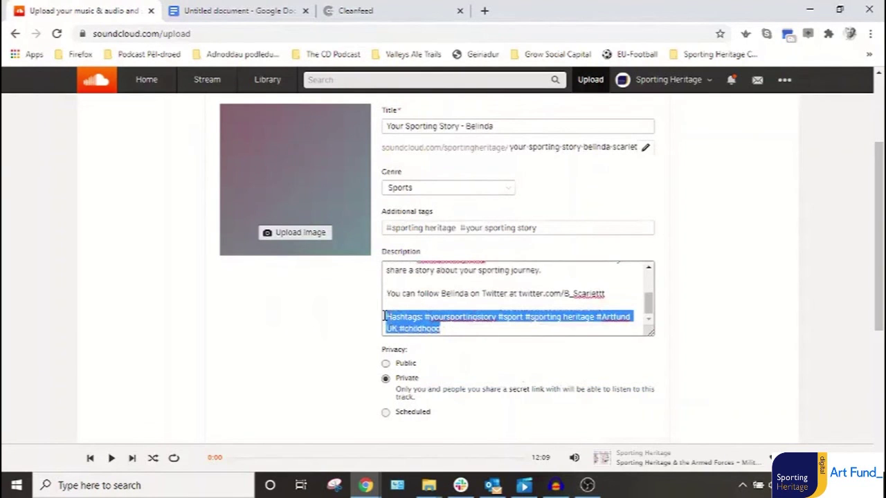
{"action": "key", "text": "BackSpace"}
{"action": "key", "text": "BackSpace"}
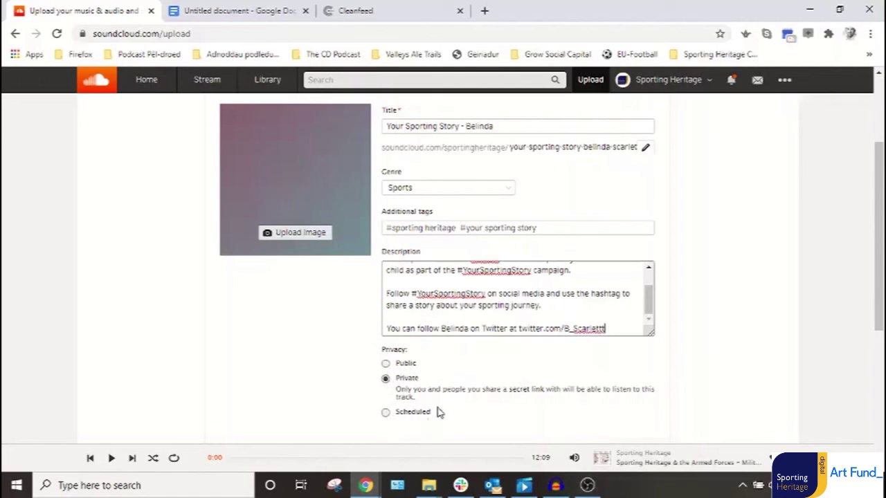
Set the 'no ball games' picture from Pictures as the track artwork, zoomed in slightly.
{"action": "left_click", "coordinate": [295, 234]}
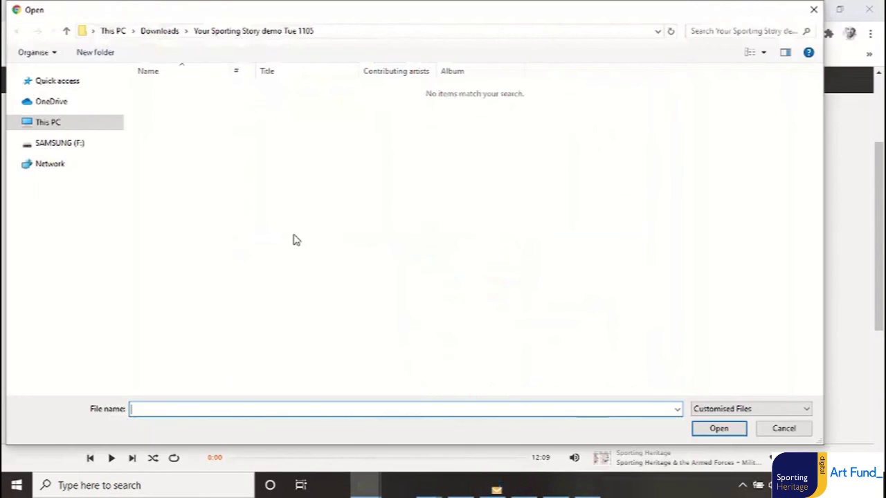
{"action": "left_click", "coordinate": [13, 123]}
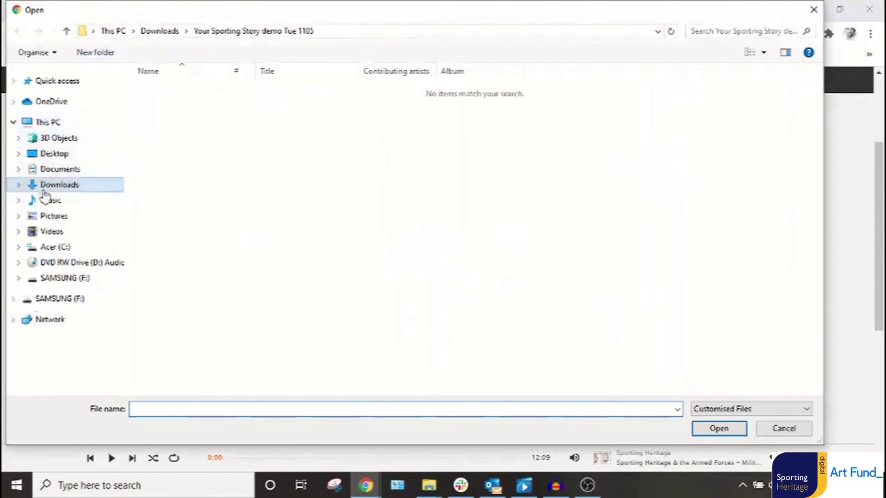
{"action": "left_click", "coordinate": [52, 216]}
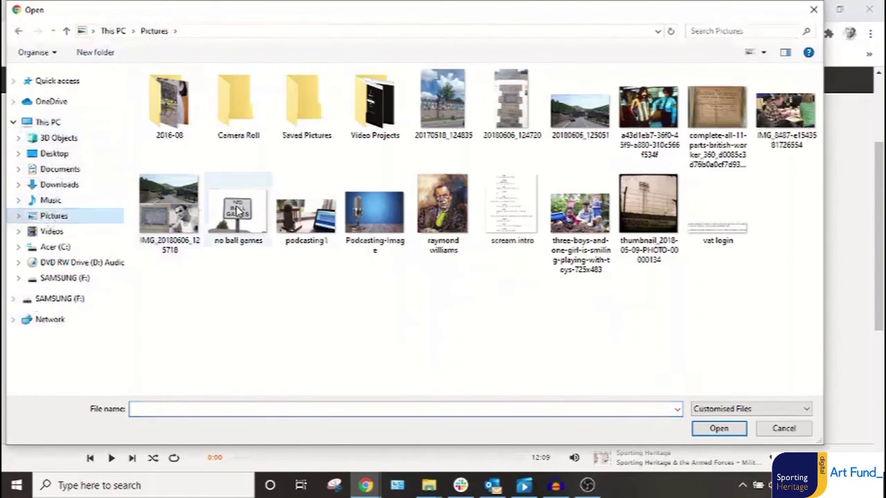
{"action": "double_click", "coordinate": [236, 206]}
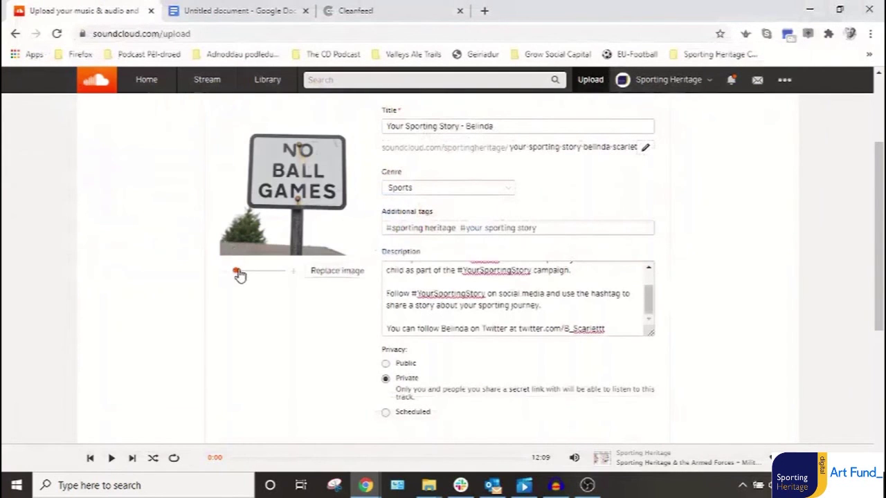
{"action": "left_click_drag", "start_coordinate": [237, 272], "coordinate": [245, 272]}
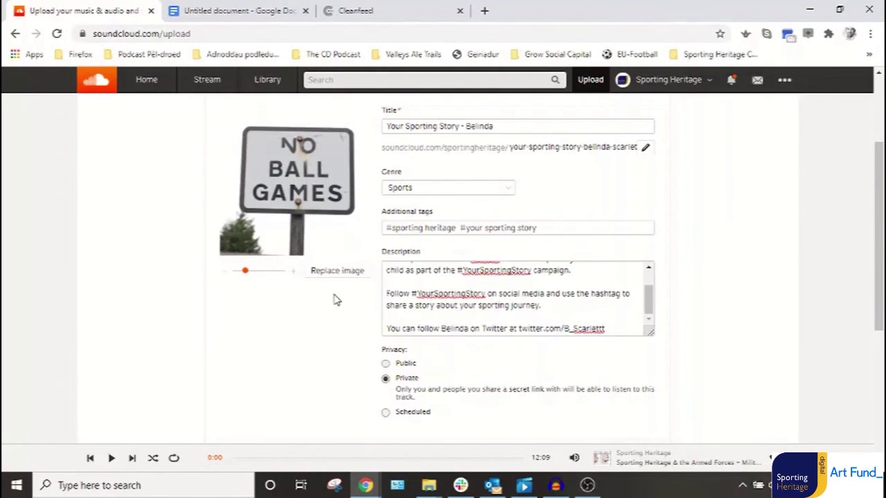
{"action": "scroll", "coordinate": [368, 367], "scroll_direction": "down", "scroll_amount": 2}
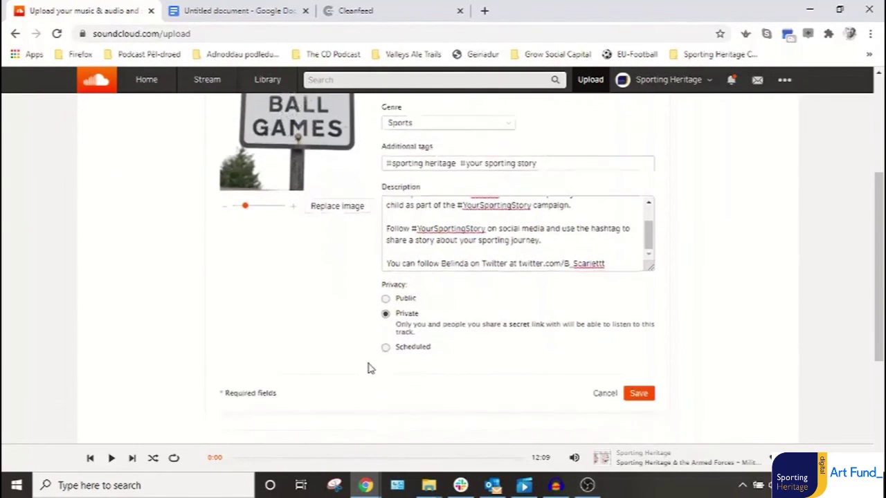
{"action": "scroll", "coordinate": [368, 366], "scroll_direction": "up", "scroll_amount": 4}
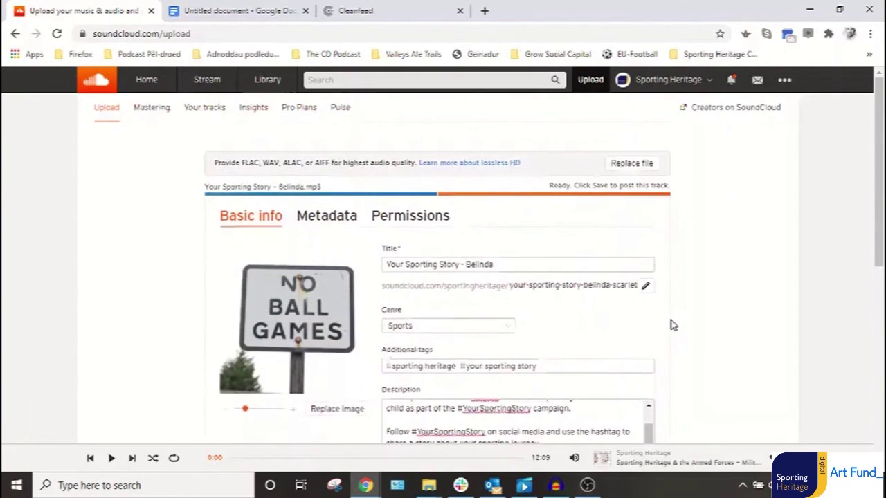
{"action": "scroll", "coordinate": [673, 323], "scroll_direction": "down", "scroll_amount": 1}
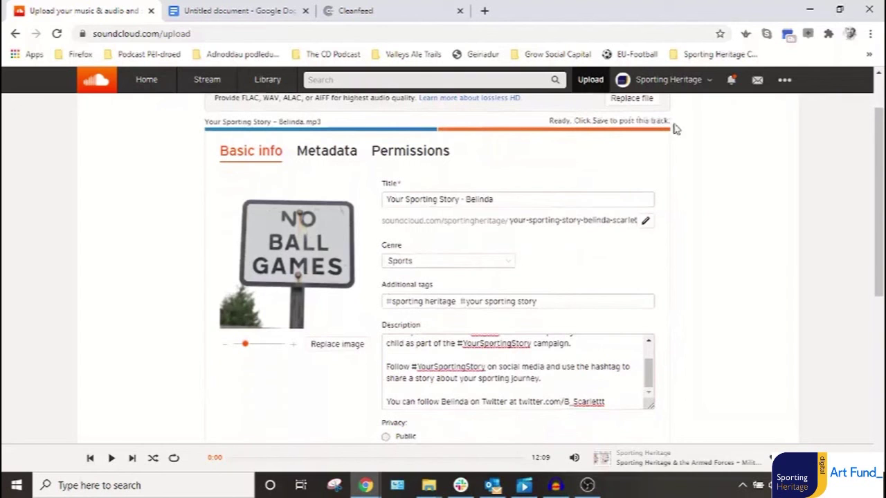
{"action": "scroll", "coordinate": [707, 392], "scroll_direction": "down", "scroll_amount": 2}
{"action": "scroll", "coordinate": [706, 389], "scroll_direction": "up", "scroll_amount": 3}
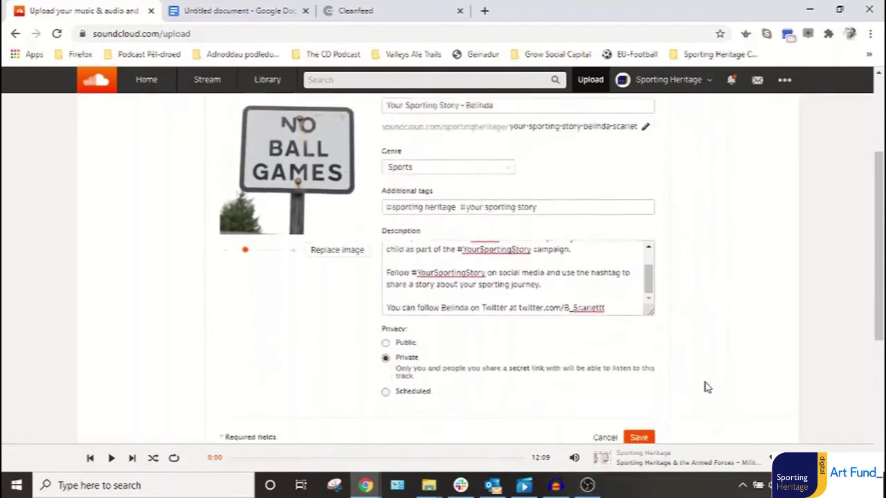
In the metadata fields, paste Sporting Heritage CIC as the publisher.
{"action": "left_click", "coordinate": [336, 214]}
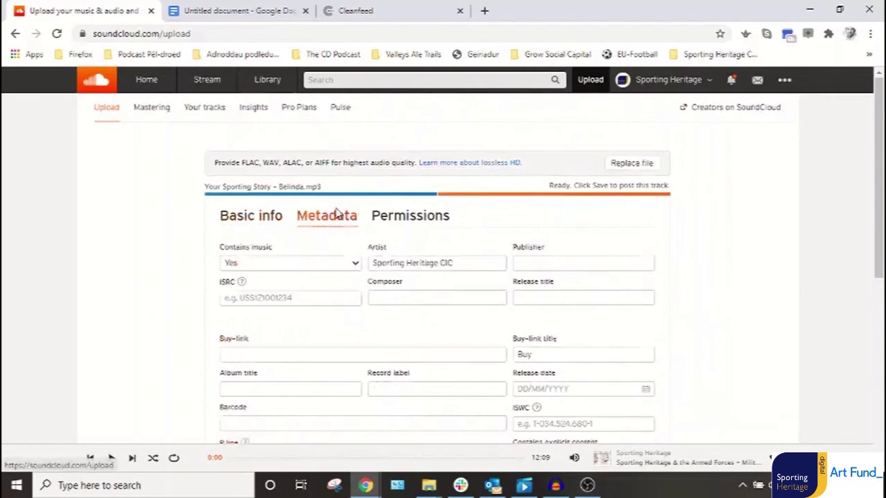
{"action": "triple_click", "coordinate": [388, 262]}
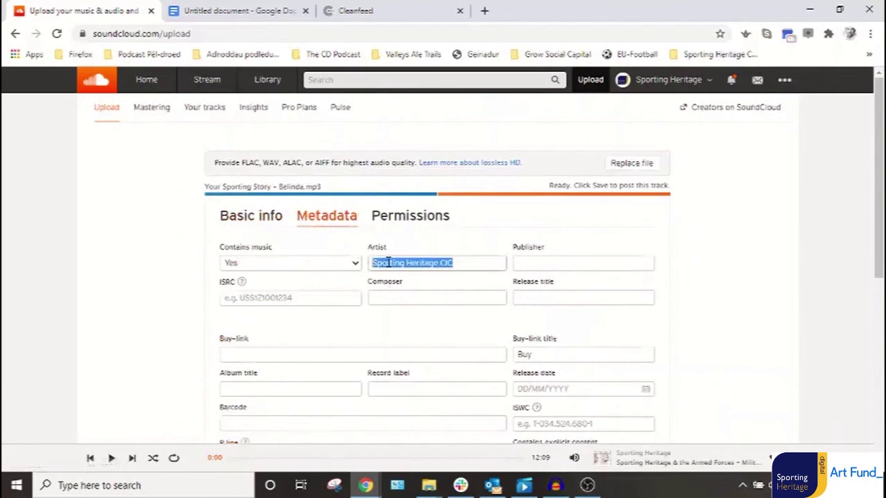
{"action": "left_click", "coordinate": [565, 265]}
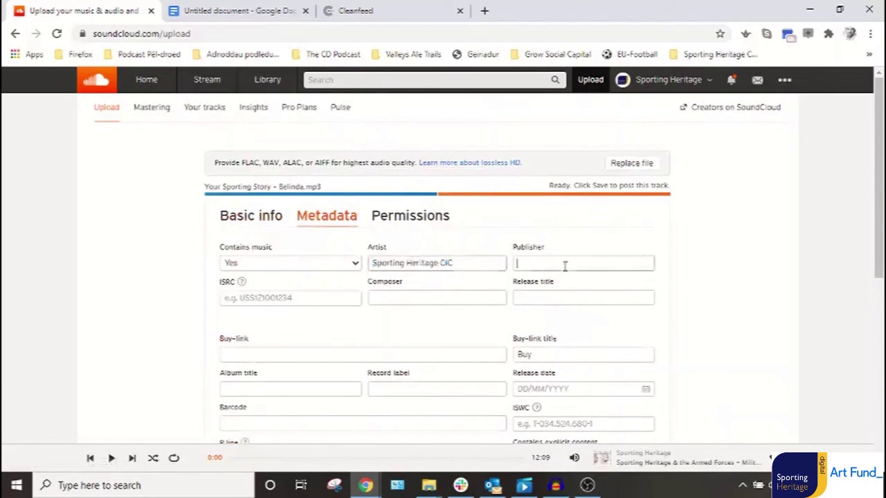
{"action": "key", "text": "ctrl+v"}
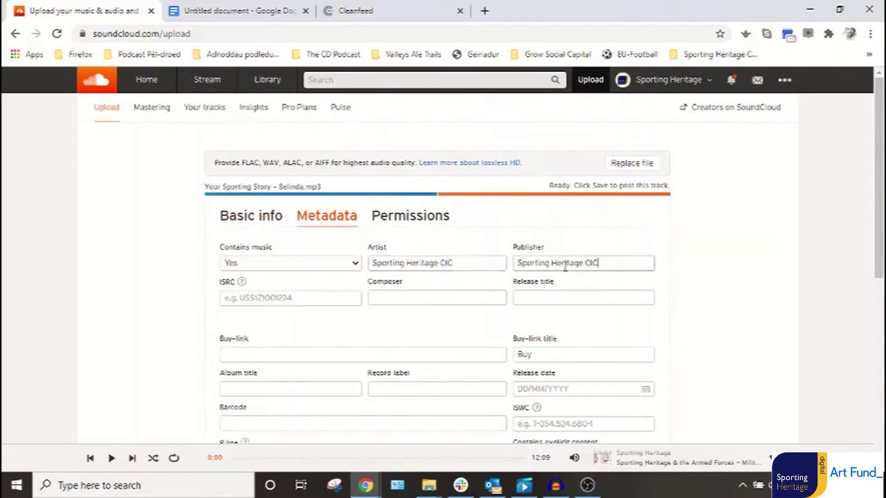
Set Contains music and Contains explicit content to No and save the metadata.
{"action": "left_click", "coordinate": [281, 267]}
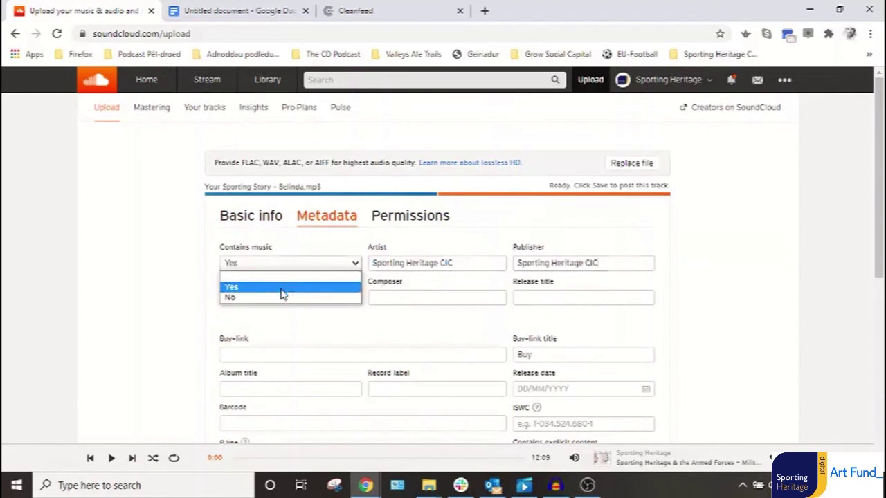
{"action": "left_click", "coordinate": [281, 298]}
{"action": "scroll", "coordinate": [188, 310], "scroll_direction": "down", "scroll_amount": 2}
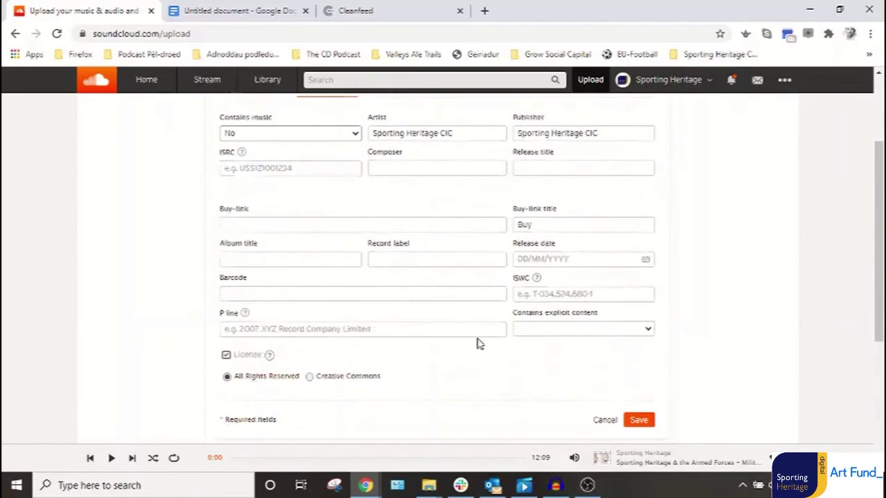
{"action": "left_click", "coordinate": [583, 329]}
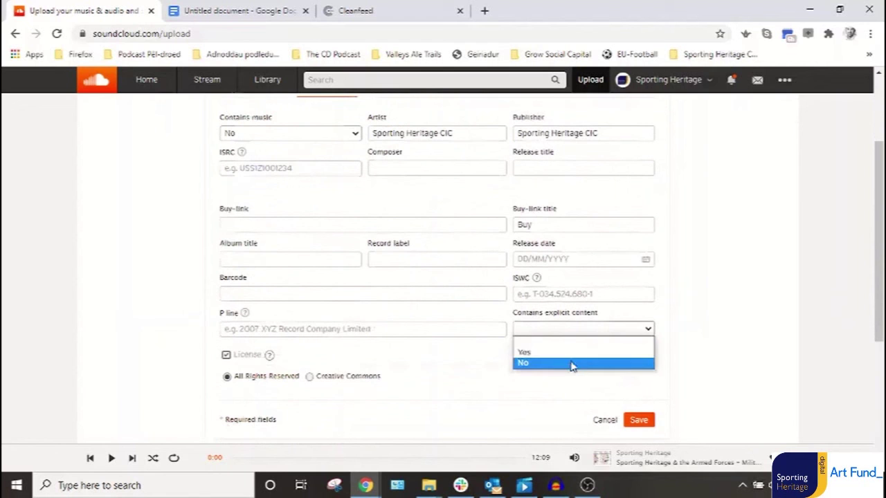
{"action": "left_click", "coordinate": [574, 362]}
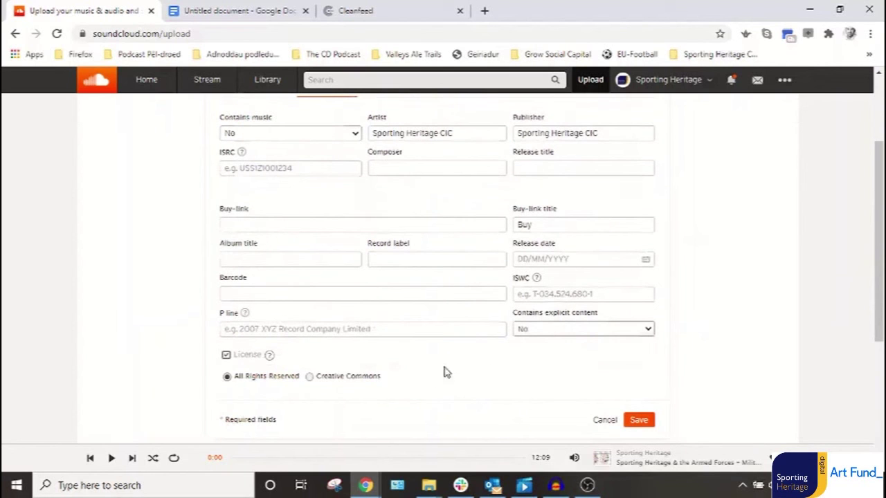
{"action": "left_click", "coordinate": [632, 420]}
{"action": "scroll", "coordinate": [626, 382], "scroll_direction": "down", "scroll_amount": 2}
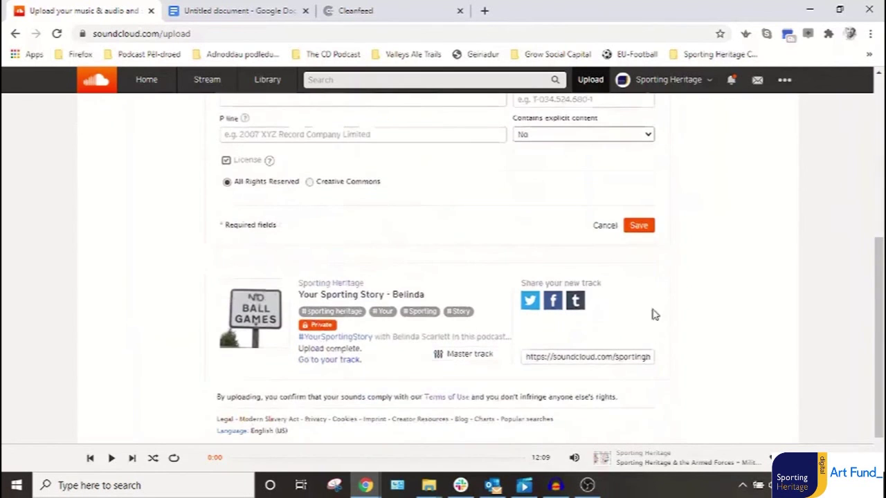
Save the track edits and close the upload form.
{"action": "left_click", "coordinate": [639, 226]}
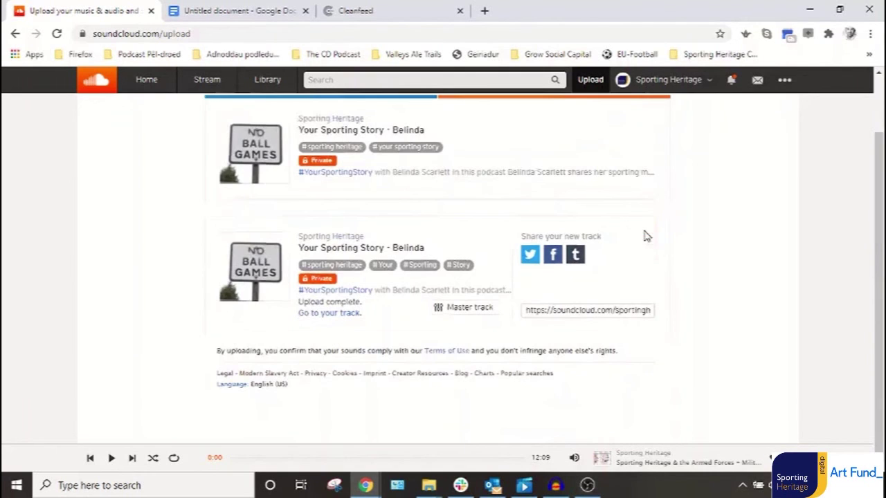
{"action": "scroll", "coordinate": [519, 346], "scroll_direction": "up", "scroll_amount": 2}
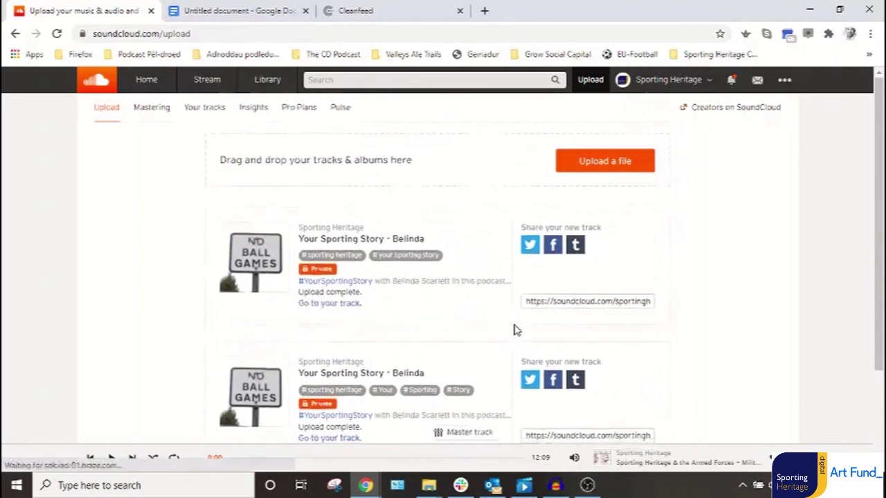
{"action": "scroll", "coordinate": [516, 332], "scroll_direction": "up", "scroll_amount": 1}
Permanently delete the older duplicate Your Sporting Story upload from the Tracks list.
{"action": "left_click", "coordinate": [708, 83]}
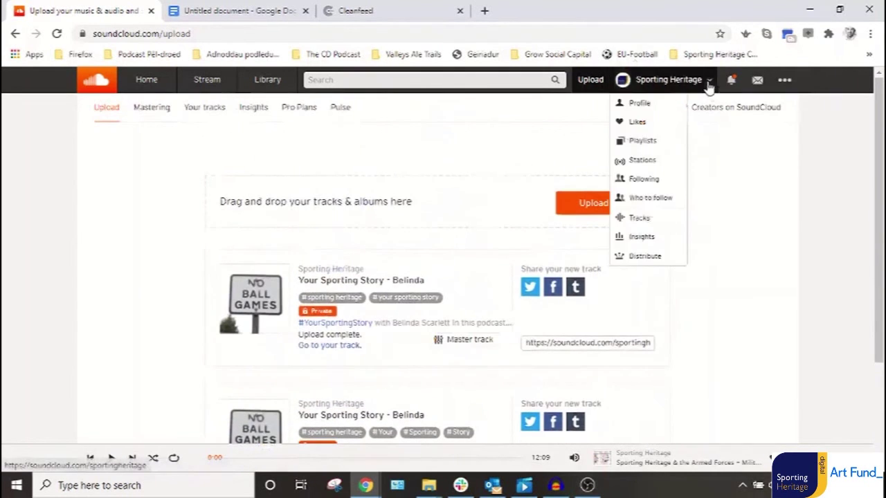
{"action": "left_click", "coordinate": [640, 219]}
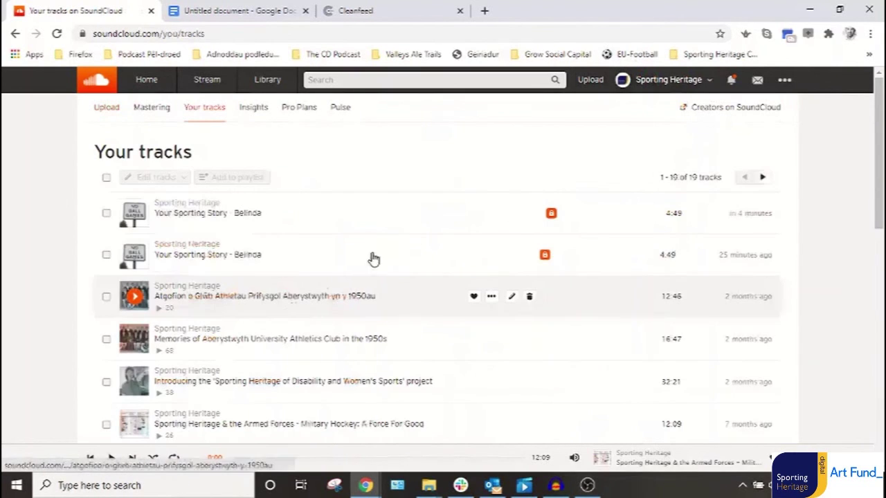
{"action": "mouse_move", "coordinate": [491, 257]}
{"action": "left_click", "coordinate": [524, 256]}
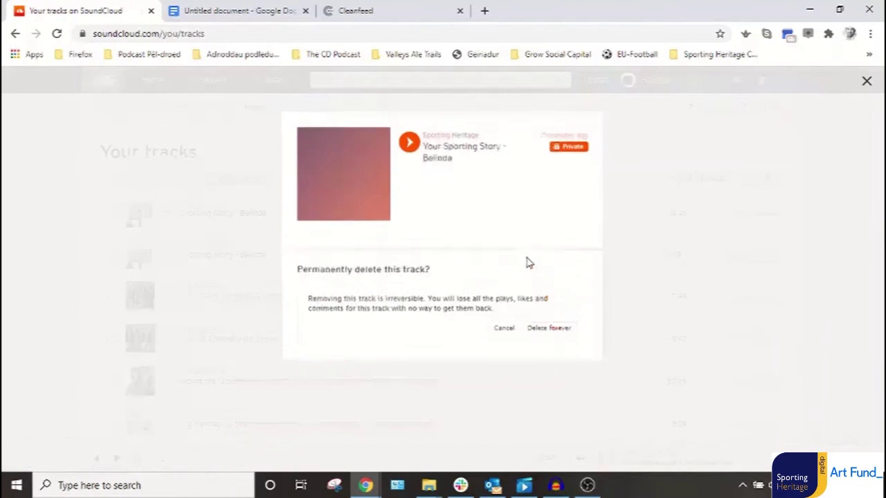
{"action": "left_click", "coordinate": [539, 332]}
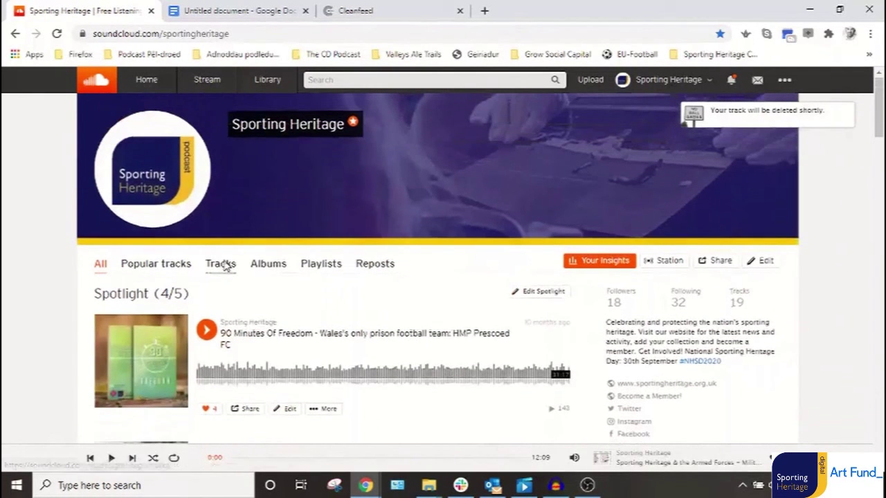
Show the profile's Tracks tab with the single private Your Sporting Story - Belinda track.
{"action": "left_click", "coordinate": [222, 265]}
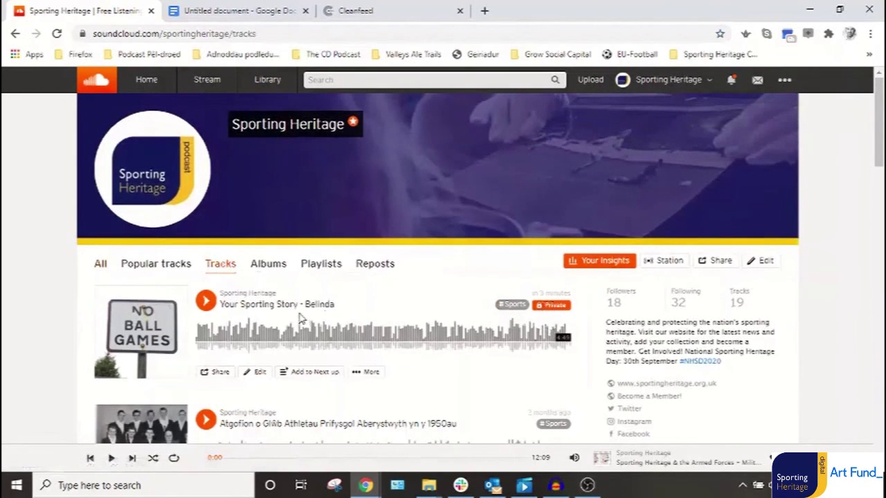
{"action": "scroll", "coordinate": [270, 319], "scroll_direction": "down", "scroll_amount": 3}
{"action": "scroll", "coordinate": [249, 206], "scroll_direction": "up", "scroll_amount": 1}
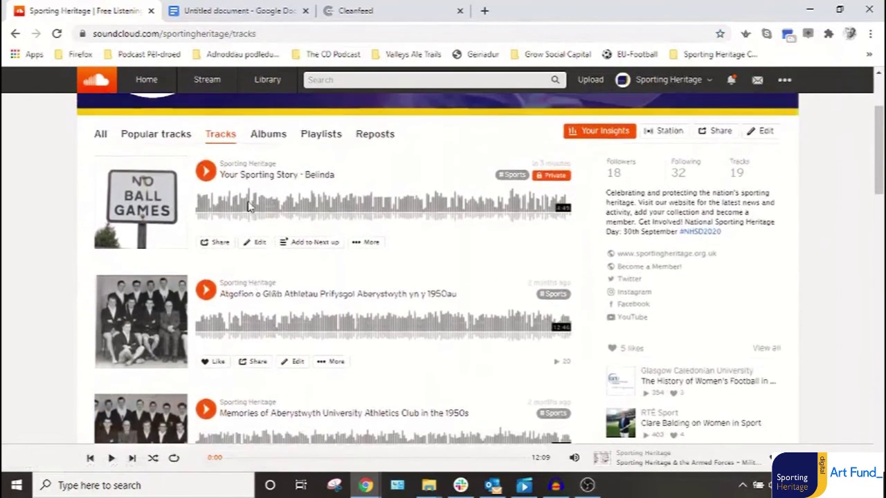
Open the Your Sporting Story - Belinda track page, expand its description, and check its web address.
{"action": "left_click", "coordinate": [225, 174]}
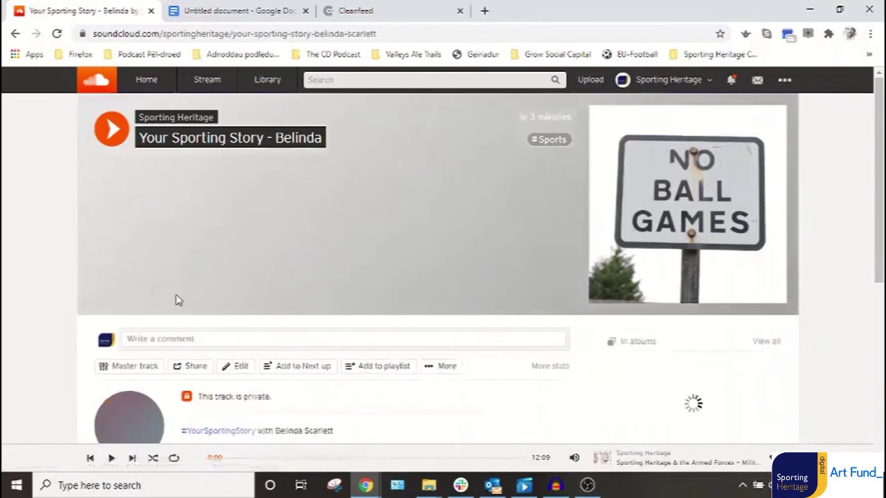
{"action": "scroll", "coordinate": [362, 362], "scroll_direction": "down", "scroll_amount": 2}
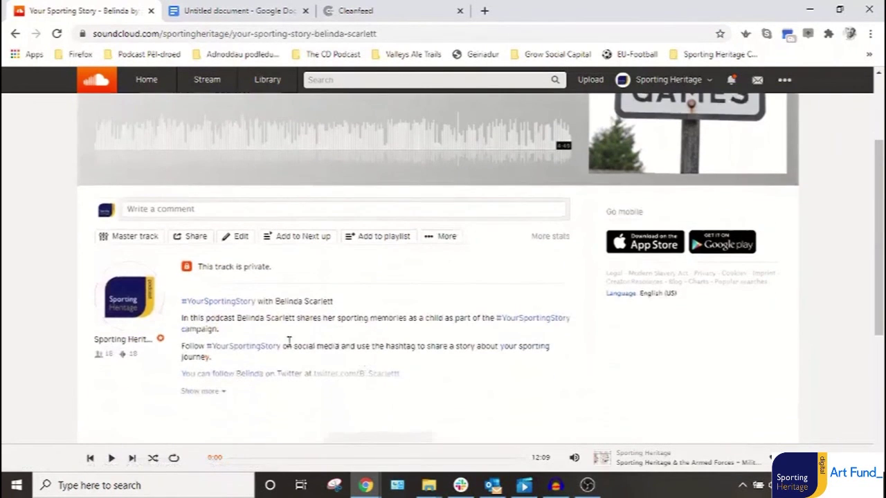
{"action": "left_click", "coordinate": [205, 392]}
{"action": "scroll", "coordinate": [473, 336], "scroll_direction": "up", "scroll_amount": 2}
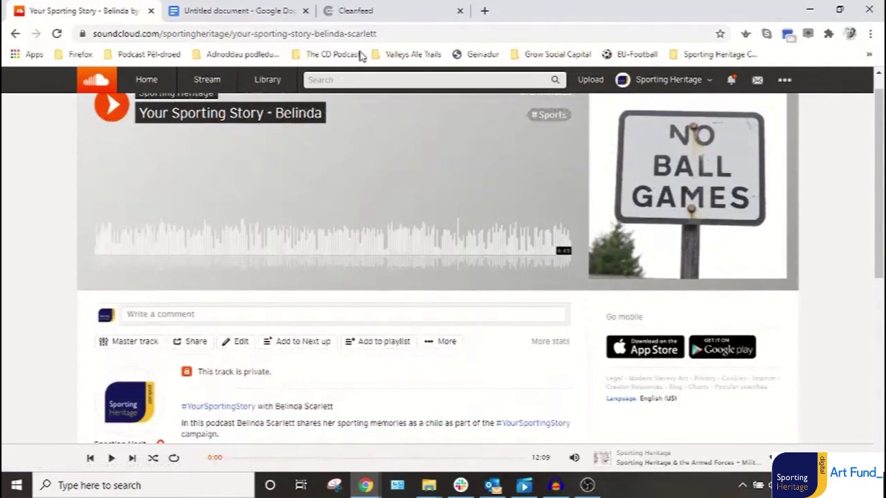
{"action": "left_click_drag", "start_coordinate": [377, 33], "coordinate": [89, 35]}
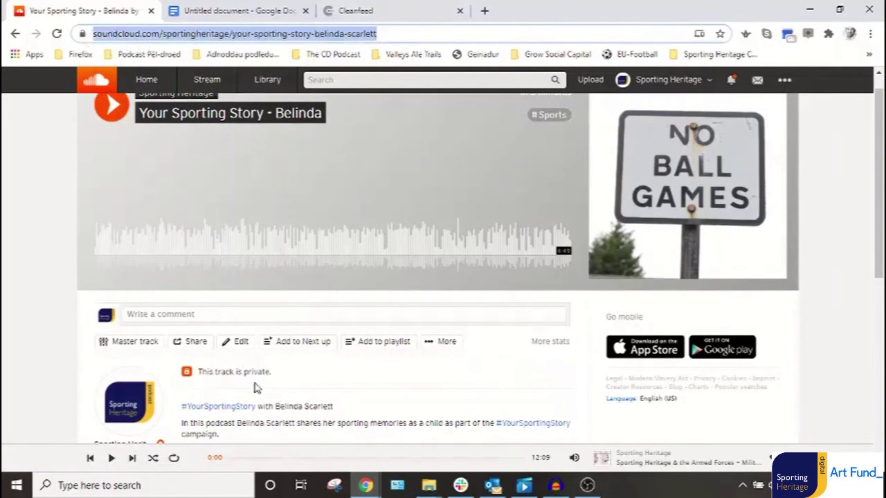
{"action": "left_click", "coordinate": [379, 390]}
{"action": "scroll", "coordinate": [387, 380], "scroll_direction": "down", "scroll_amount": 2}
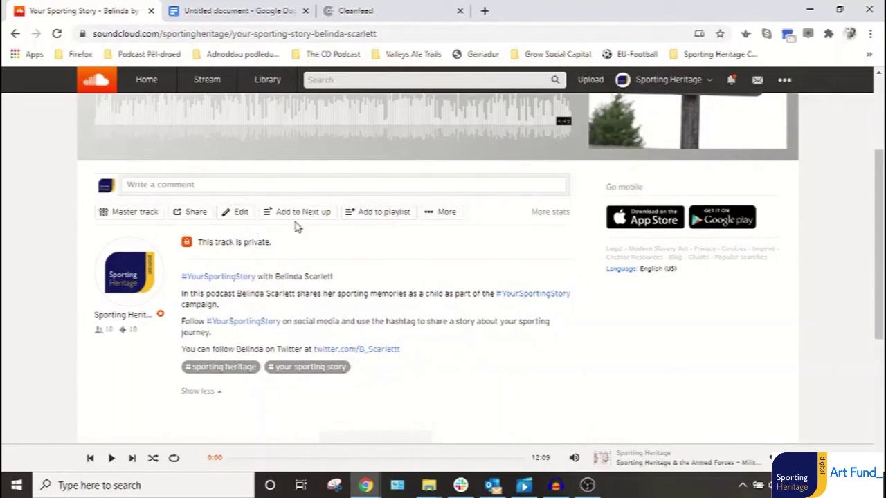
{"action": "left_click", "coordinate": [194, 215]}
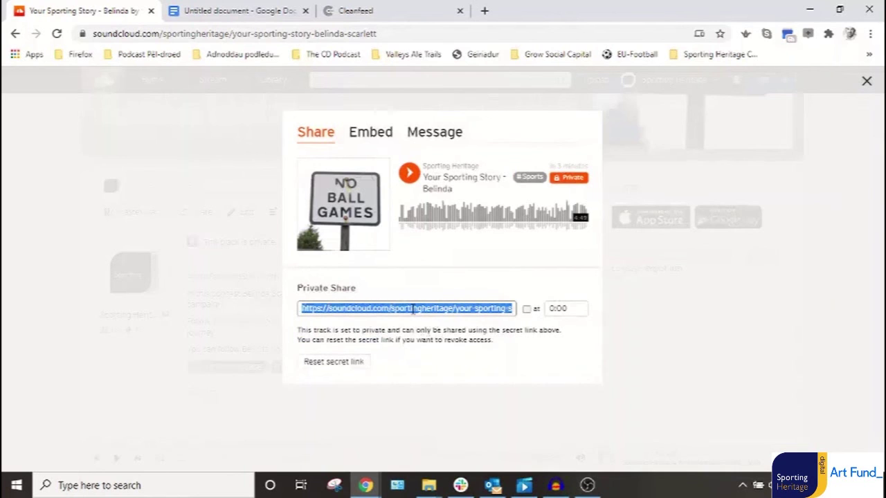
{"action": "right_click", "coordinate": [413, 311]}
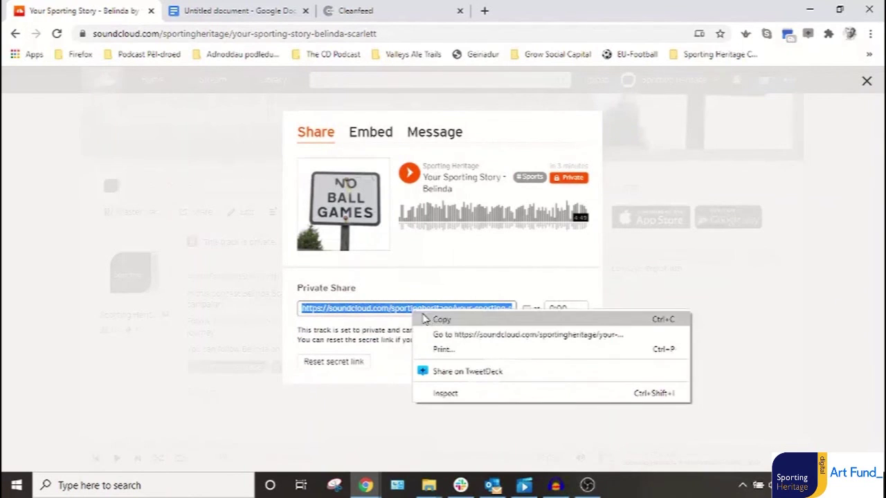
{"action": "left_click", "coordinate": [373, 303]}
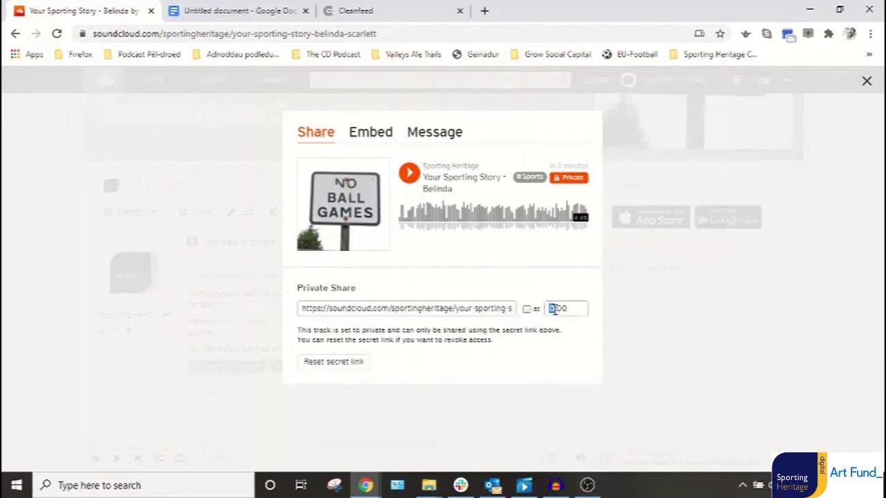
{"action": "left_click_drag", "start_coordinate": [554, 310], "coordinate": [559, 309]}
{"action": "left_click", "coordinate": [526, 310]}
{"action": "left_click", "coordinate": [868, 83]}
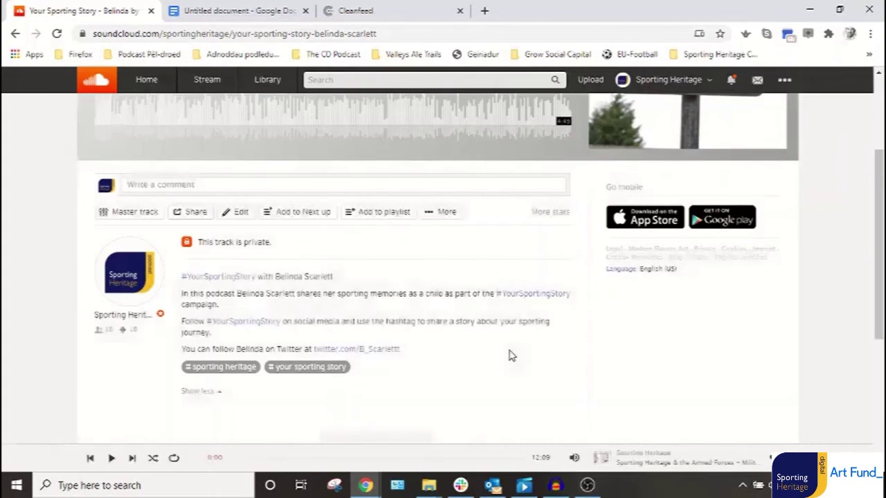